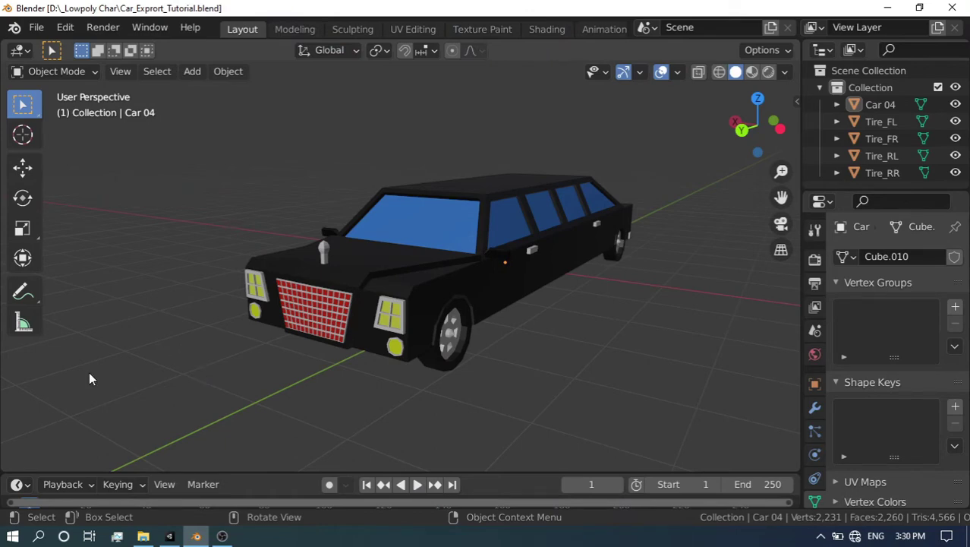
Orbit around the limousine and select the Car 04 body and the rear left tire Tire_RL
{"action": "mouse_move", "coordinate": [89, 379]}
{"action": "middle_mouse_down"}
{"action": "mouse_move", "coordinate": [118, 397]}
{"action": "mouse_move", "coordinate": [191, 361]}
{"action": "mouse_move", "coordinate": [255, 348]}
{"action": "mouse_move", "coordinate": [448, 370]}
{"action": "mouse_move", "coordinate": [318, 358]}
{"action": "mouse_move", "coordinate": [465, 341]}
{"action": "mouse_move", "coordinate": [150, 365]}
{"action": "middle_mouse_up"}
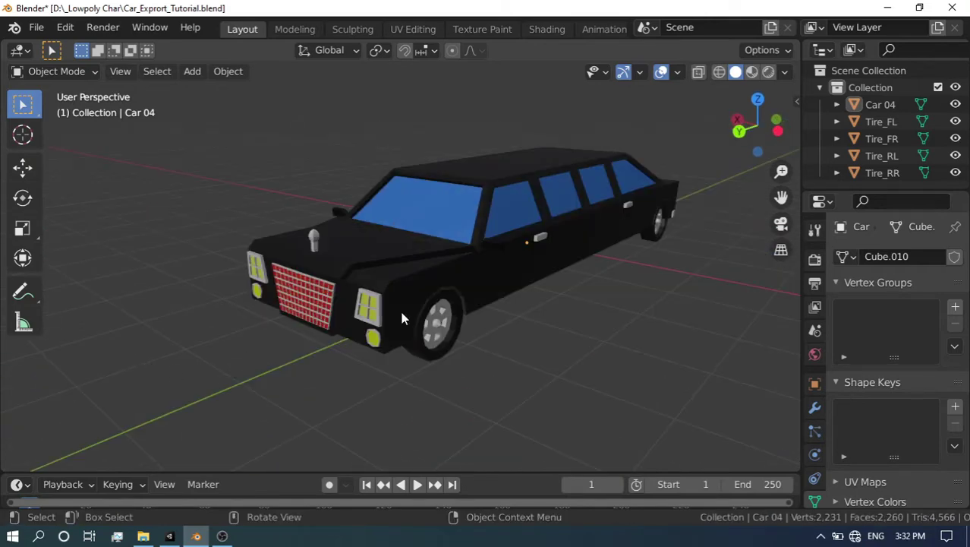
{"action": "mouse_move", "coordinate": [402, 317]}
{"action": "middle_mouse_down"}
{"action": "mouse_move", "coordinate": [419, 310]}
{"action": "mouse_move", "coordinate": [459, 331]}
{"action": "mouse_move", "coordinate": [453, 340]}
{"action": "mouse_move", "coordinate": [297, 305]}
{"action": "mouse_move", "coordinate": [225, 325]}
{"action": "mouse_move", "coordinate": [359, 290]}
{"action": "middle_mouse_up"}
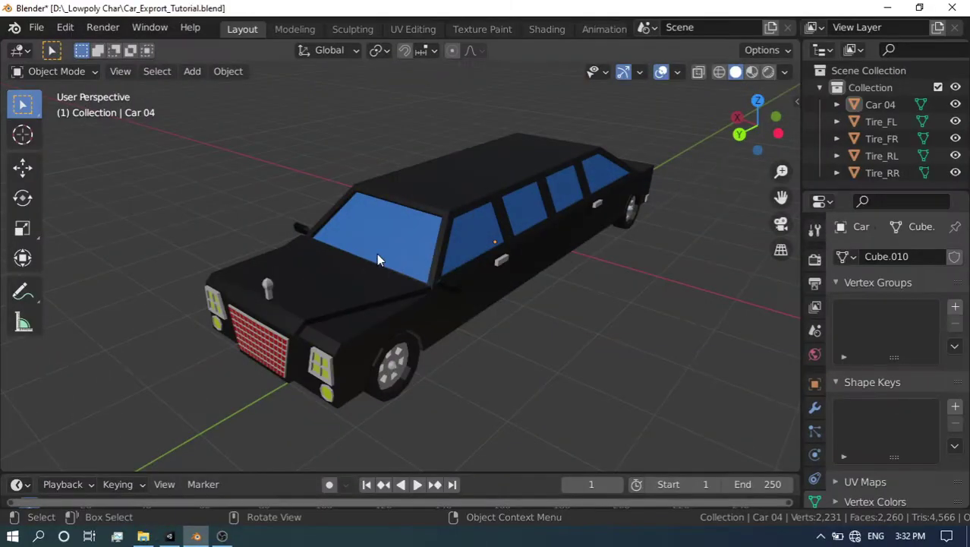
{"action": "left_click", "coordinate": [410, 245]}
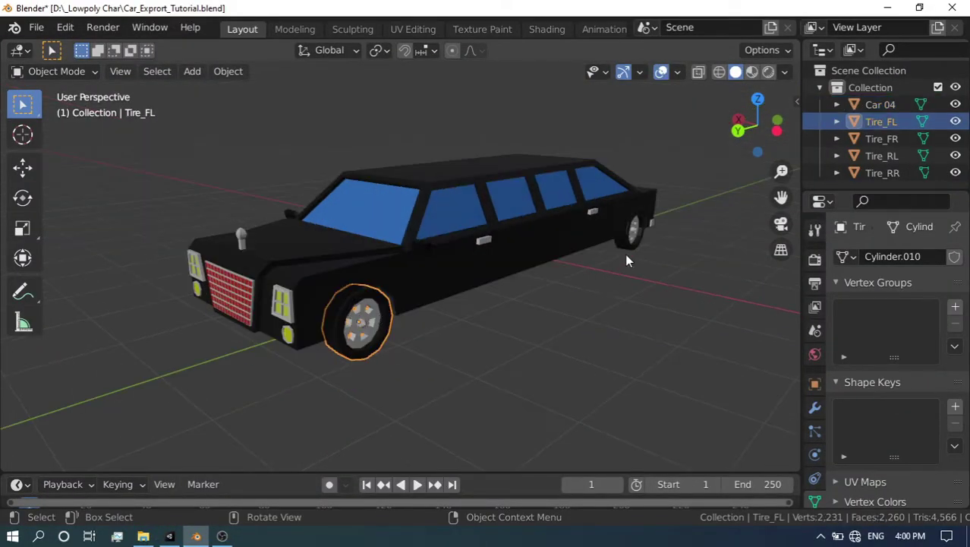
{"action": "left_click", "coordinate": [629, 247]}
{"action": "middle_click_drag", "start_coordinate": [618, 281], "coordinate": [174, 341]}
{"action": "mouse_move", "coordinate": [449, 303]}
{"action": "middle_mouse_down"}
{"action": "mouse_move", "coordinate": [416, 305]}
{"action": "mouse_move", "coordinate": [567, 318]}
{"action": "mouse_move", "coordinate": [550, 315]}
{"action": "mouse_move", "coordinate": [559, 297]}
{"action": "mouse_move", "coordinate": [535, 290]}
{"action": "mouse_move", "coordinate": [462, 295]}
{"action": "middle_mouse_up"}
{"action": "middle_click_drag", "start_coordinate": [558, 301], "coordinate": [465, 296]}
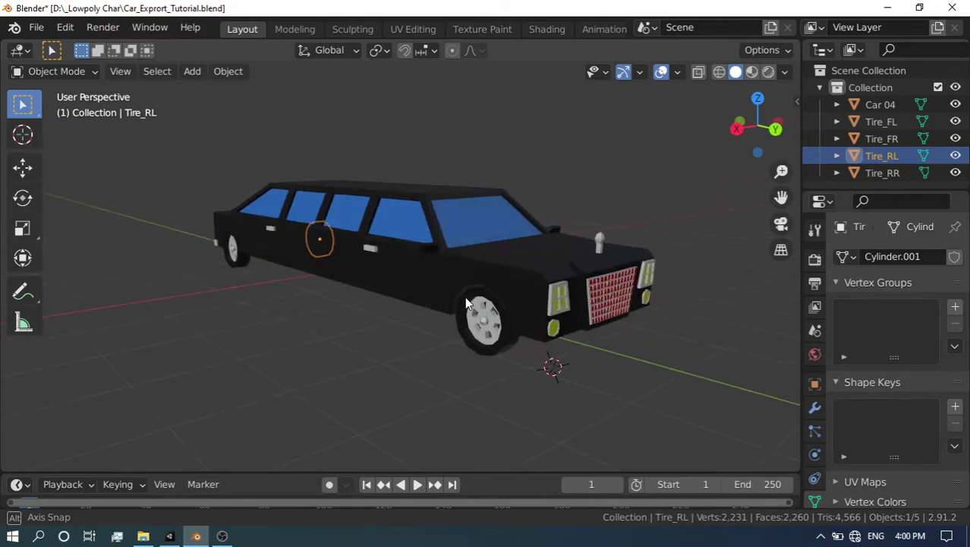
Test-move Tire_FR and cancel it, then box-select the body and all four tires
{"action": "left_click", "coordinate": [479, 311]}
{"action": "key", "text": "g"}
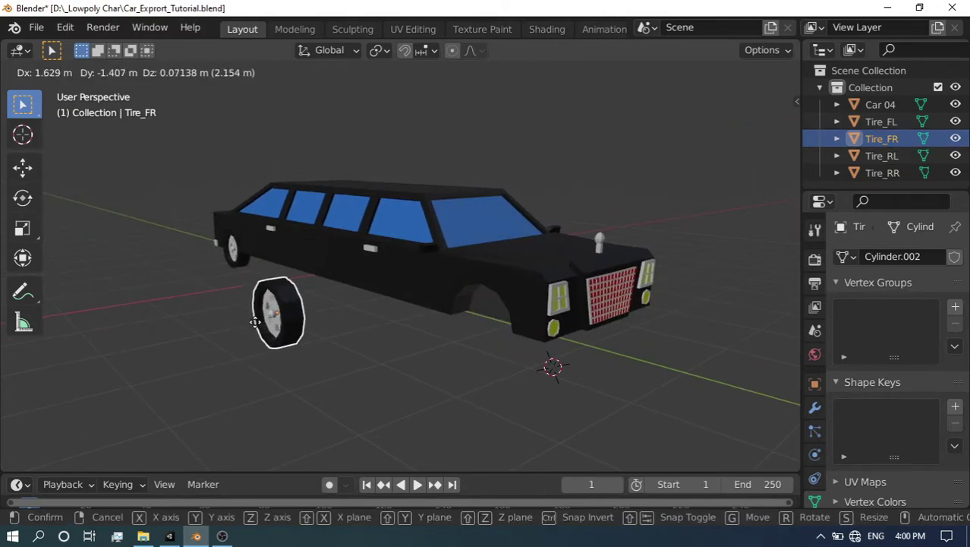
{"action": "right_click", "coordinate": [243, 322]}
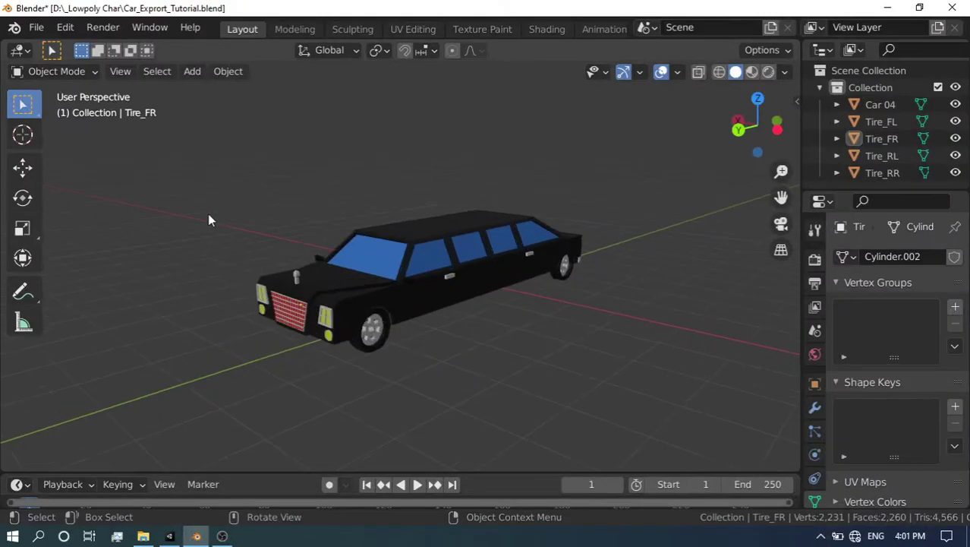
{"action": "left_click_drag", "start_coordinate": [145, 152], "coordinate": [636, 385]}
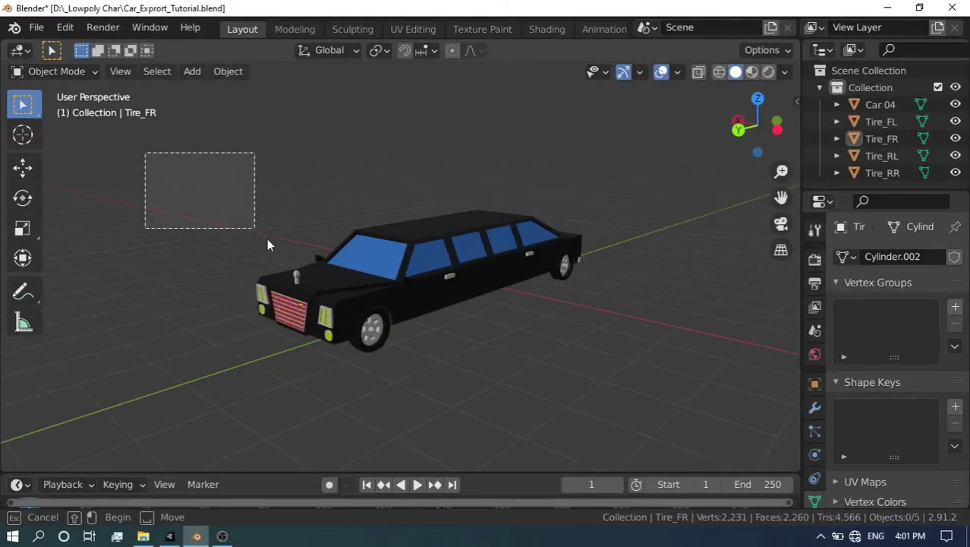
{"action": "mouse_move", "coordinate": [447, 334]}
{"action": "middle_mouse_down"}
{"action": "mouse_move", "coordinate": [372, 319]}
{"action": "mouse_move", "coordinate": [412, 328]}
{"action": "mouse_move", "coordinate": [467, 311]}
{"action": "mouse_move", "coordinate": [329, 321]}
{"action": "mouse_move", "coordinate": [410, 303]}
{"action": "middle_mouse_up"}
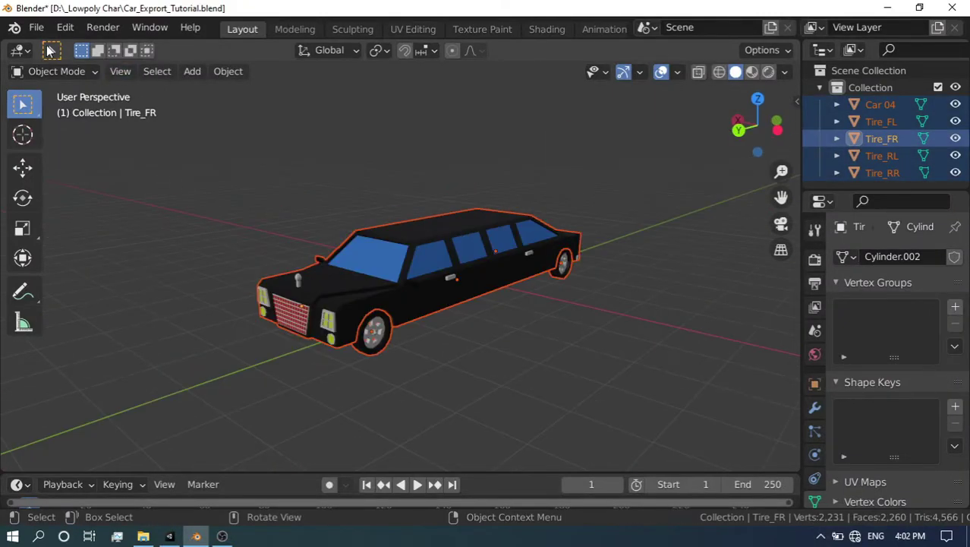
Export the scene to FBX, named limosine.fbx, inside the Export_tutorial folder
{"action": "left_click", "coordinate": [35, 28]}
{"action": "mouse_move", "coordinate": [62, 272]}
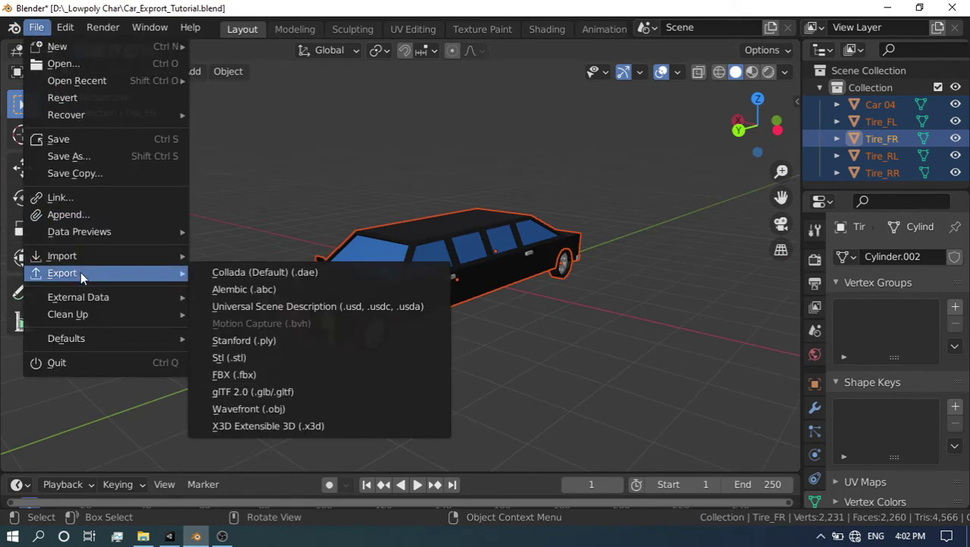
{"action": "left_click", "coordinate": [239, 378]}
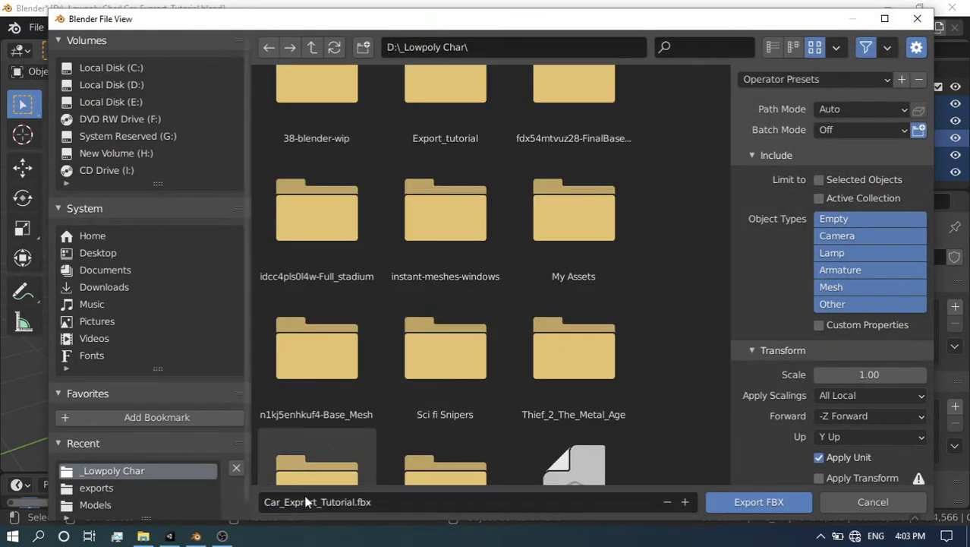
{"action": "left_click", "coordinate": [307, 501]}
{"action": "key", "text": "ctrl+BackSpace"}
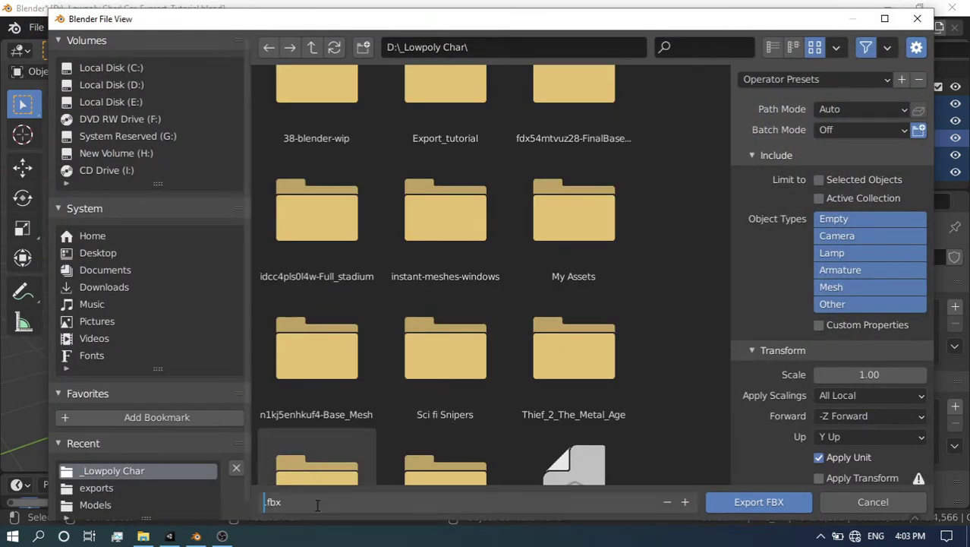
{"action": "type", "text": "l"}
{"action": "type", "text": "imosine"}
{"action": "double_click", "coordinate": [446, 132]}
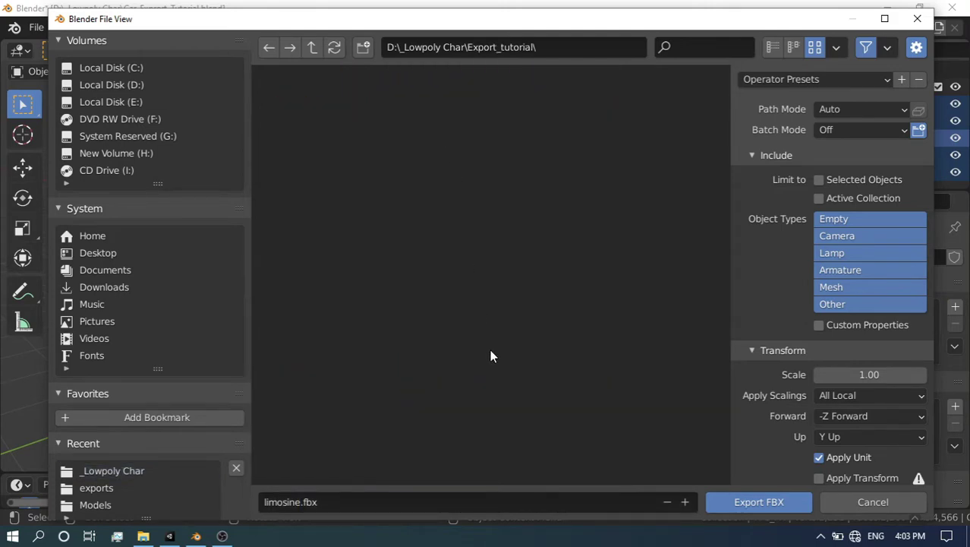
{"action": "left_click", "coordinate": [740, 501]}
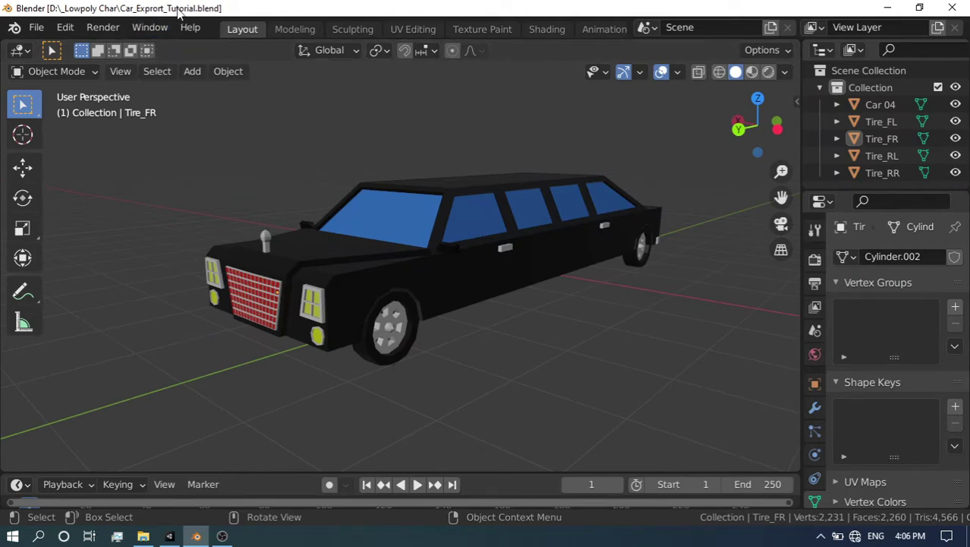
Zoom out from the limousine and switch over to the Unity editor
{"action": "middle_click_drag", "start_coordinate": [171, 186], "coordinate": [150, 200]}
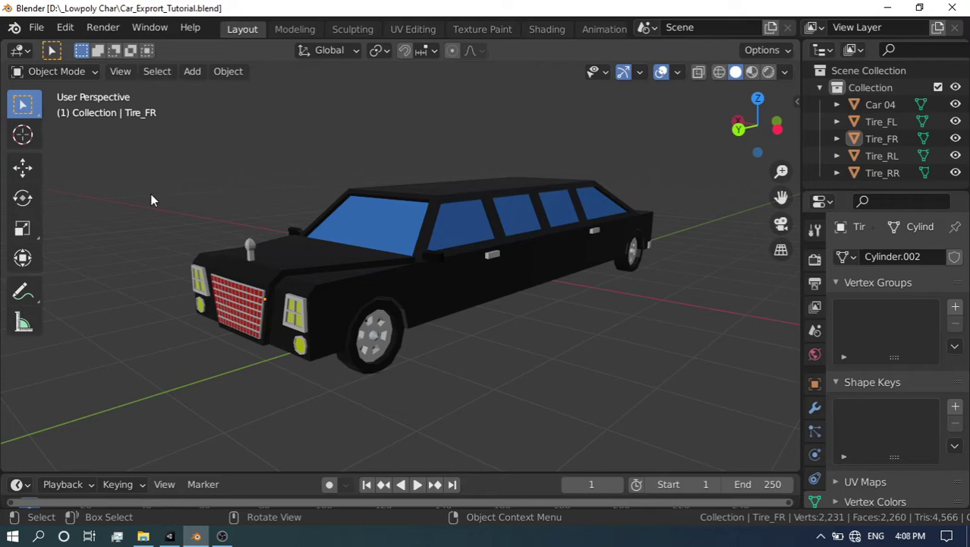
{"action": "scroll", "coordinate": [258, 340], "scroll_direction": "down", "scroll_amount": 2}
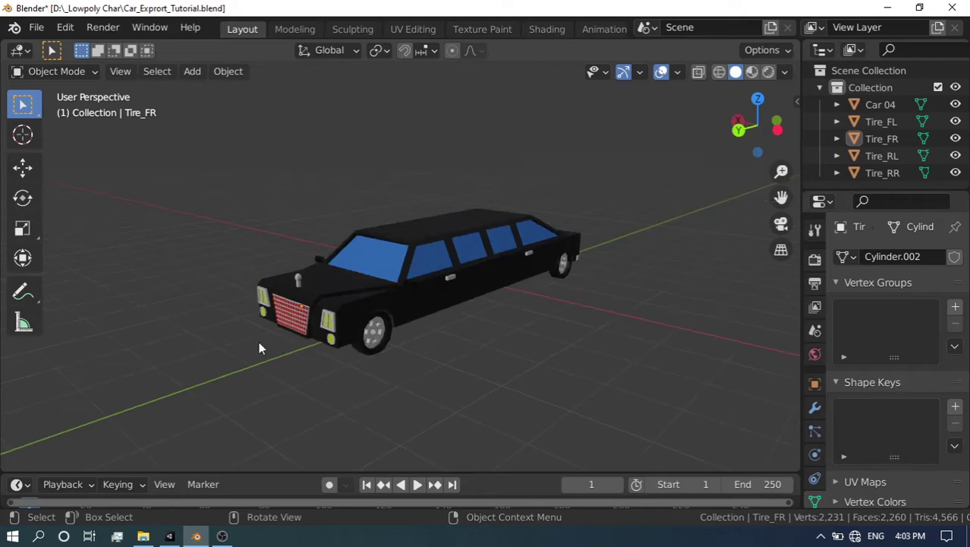
{"action": "left_click", "coordinate": [179, 537]}
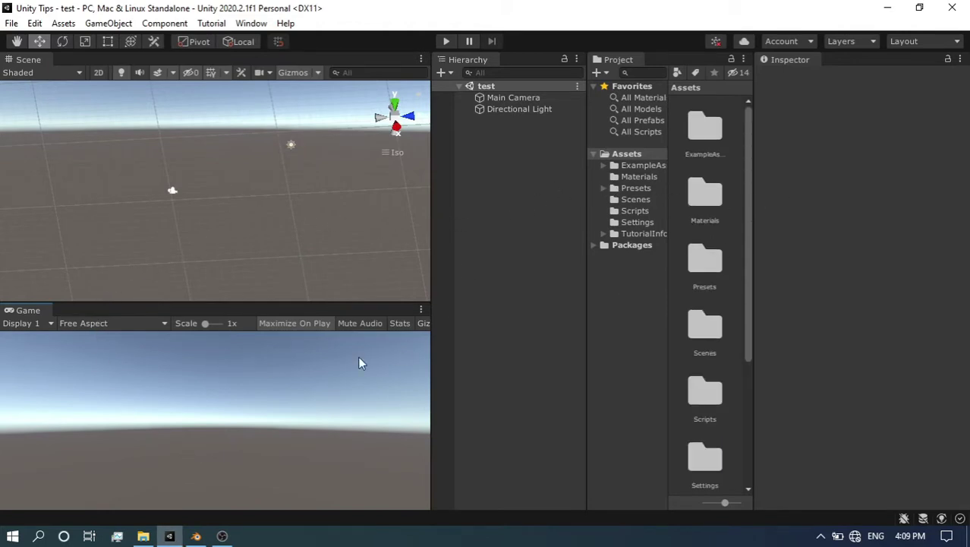
Create a new folder named Models in the project Assets
{"action": "right_click", "coordinate": [671, 211]}
{"action": "mouse_move", "coordinate": [708, 152]}
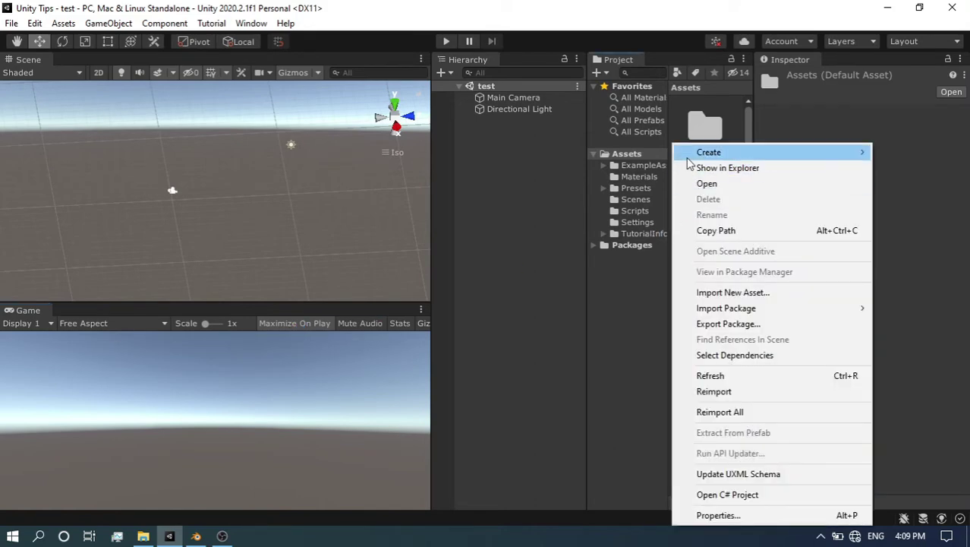
{"action": "left_click", "coordinate": [554, 34]}
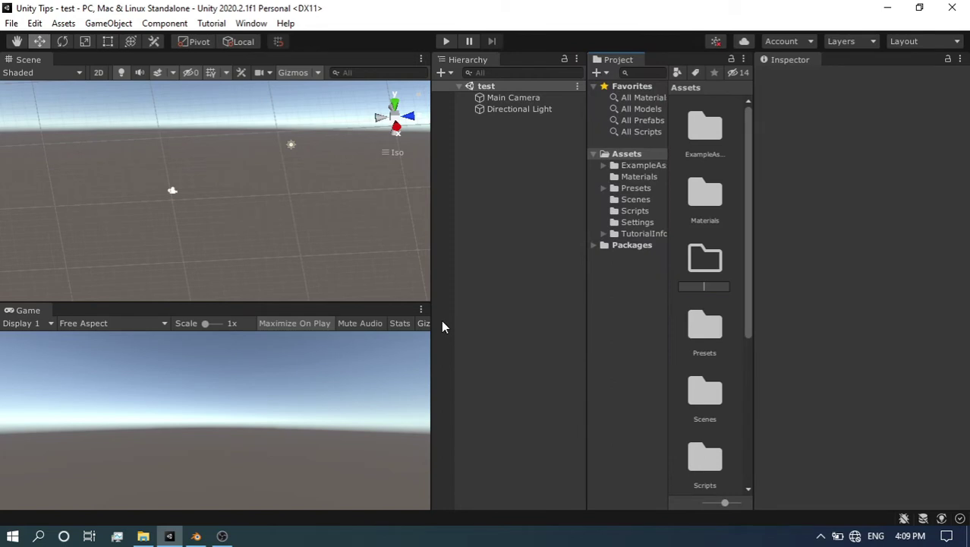
{"action": "type", "text": "Models"}
{"action": "key", "text": "Return"}
{"action": "key", "text": "Return"}
Drag limosine.fbx from the Export_tutorial folder into Models and enlarge its preview
{"action": "left_click", "coordinate": [143, 536]}
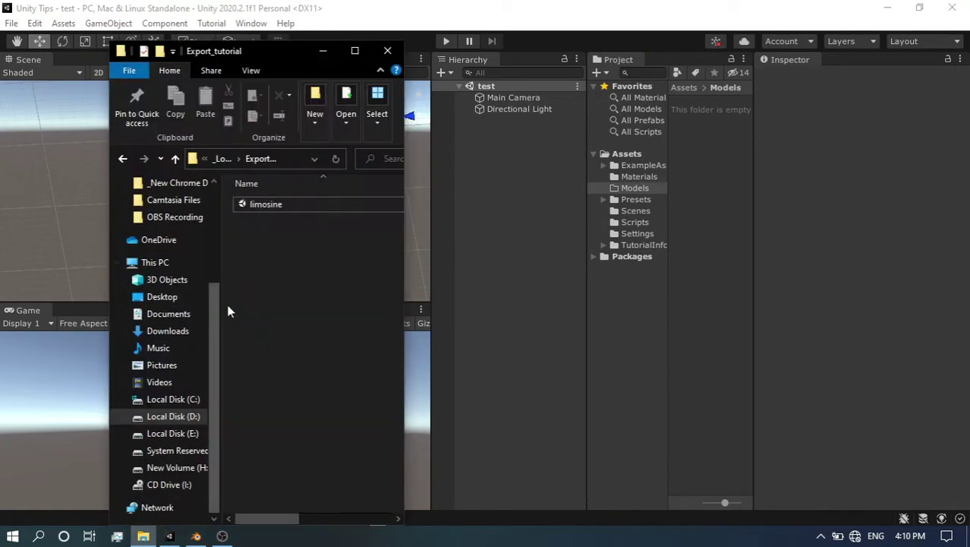
{"action": "left_click", "coordinate": [286, 205]}
{"action": "left_click_drag", "start_coordinate": [284, 518], "coordinate": [360, 504]}
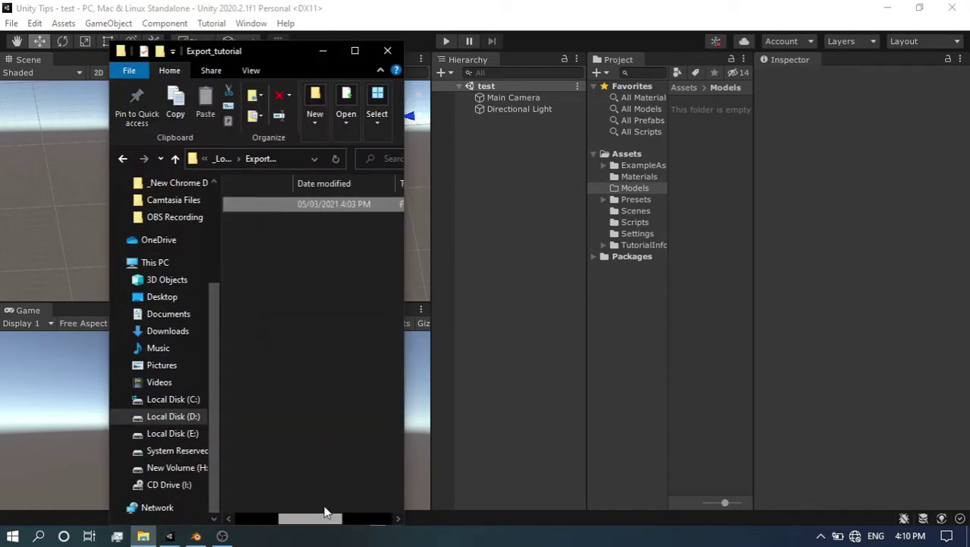
{"action": "left_click_drag", "start_coordinate": [319, 203], "coordinate": [704, 176]}
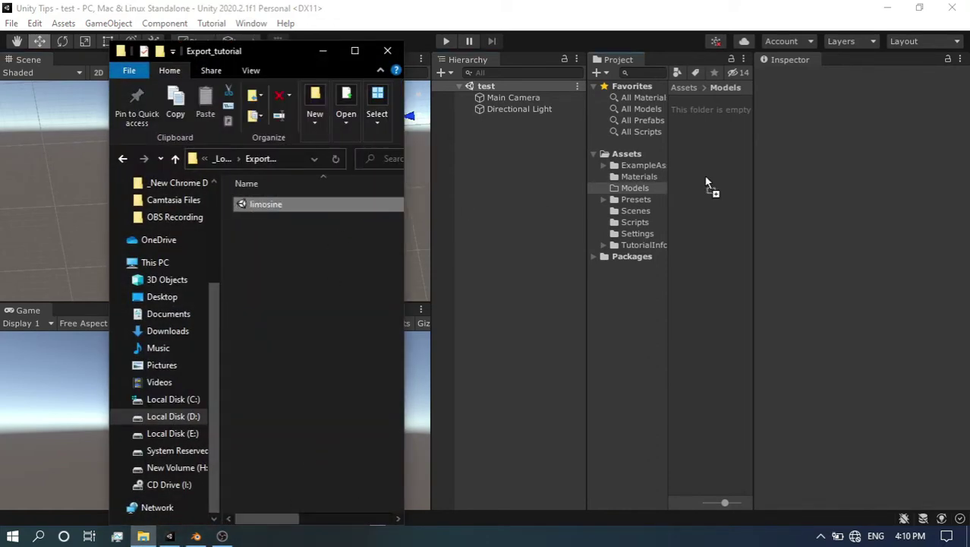
{"action": "left_click", "coordinate": [713, 136]}
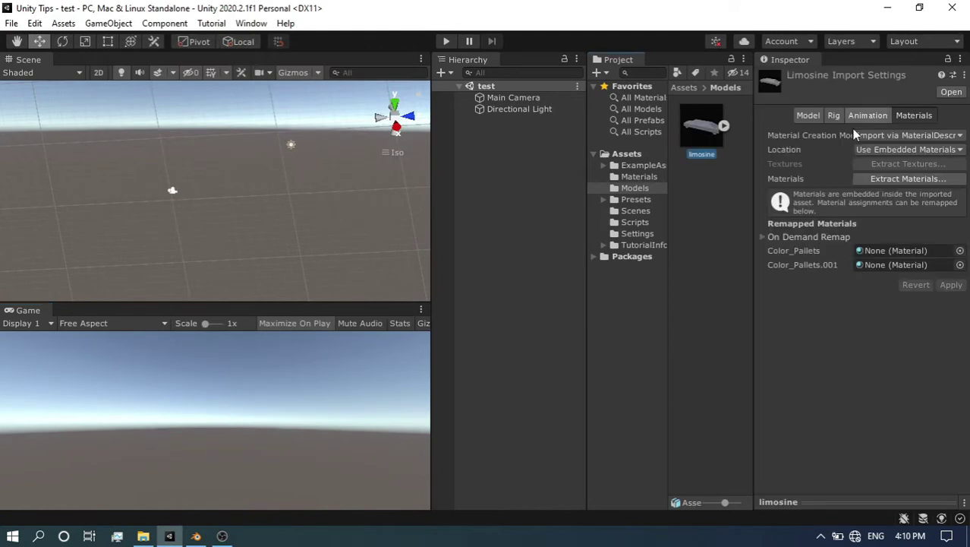
{"action": "left_click_drag", "start_coordinate": [827, 502], "coordinate": [813, 255]}
{"action": "mouse_move", "coordinate": [835, 328]}
{"action": "left_mouse_down"}
{"action": "mouse_move", "coordinate": [764, 343]}
{"action": "mouse_move", "coordinate": [759, 311]}
{"action": "left_mouse_up"}
Drag the limosine asset into the scene and orbit in close to inspect it
{"action": "left_click", "coordinate": [721, 228]}
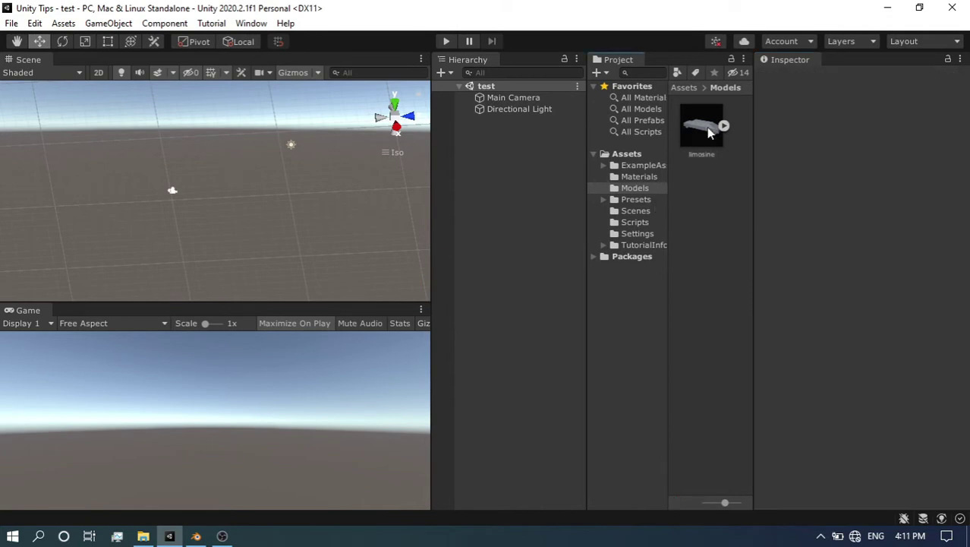
{"action": "left_click_drag", "start_coordinate": [709, 133], "coordinate": [487, 188]}
{"action": "scroll", "coordinate": [182, 237], "scroll_direction": "up", "scroll_amount": 5}
{"action": "middle_click_drag", "start_coordinate": [182, 238], "coordinate": [183, 240]}
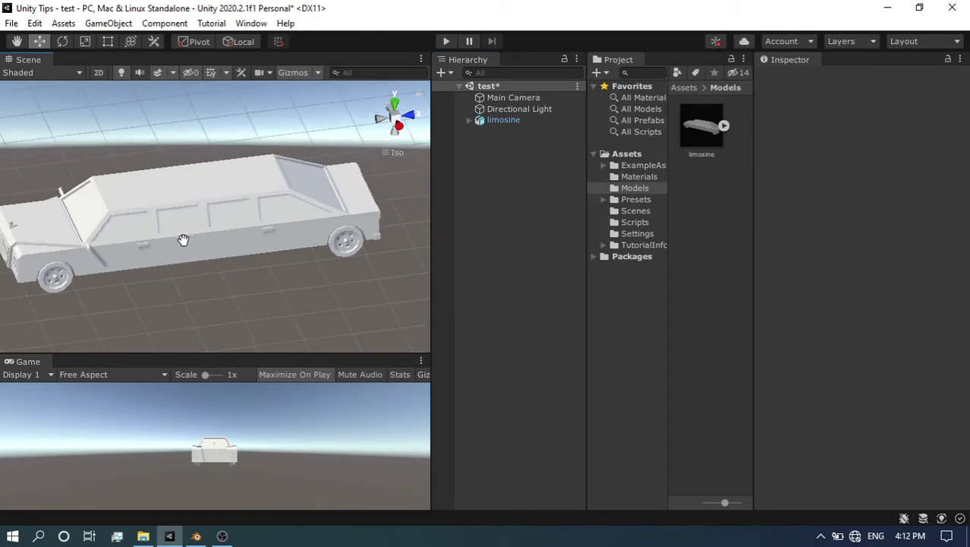
{"action": "left_click_drag", "start_coordinate": [72, 260], "coordinate": [233, 222], "text": "alt"}
{"action": "mouse_move", "coordinate": [178, 238]}
{"action": "left_mouse_down", "text": "alt"}
{"action": "mouse_move", "coordinate": [128, 265]}
{"action": "mouse_move", "coordinate": [234, 266]}
{"action": "left_mouse_up", "text": "alt"}
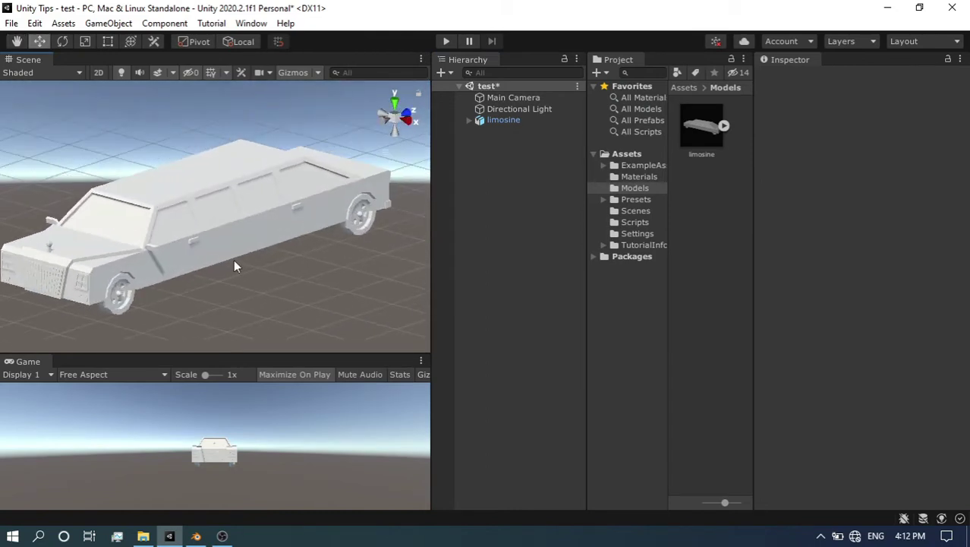
{"action": "scroll", "coordinate": [233, 261], "scroll_direction": "down", "scroll_amount": 2}
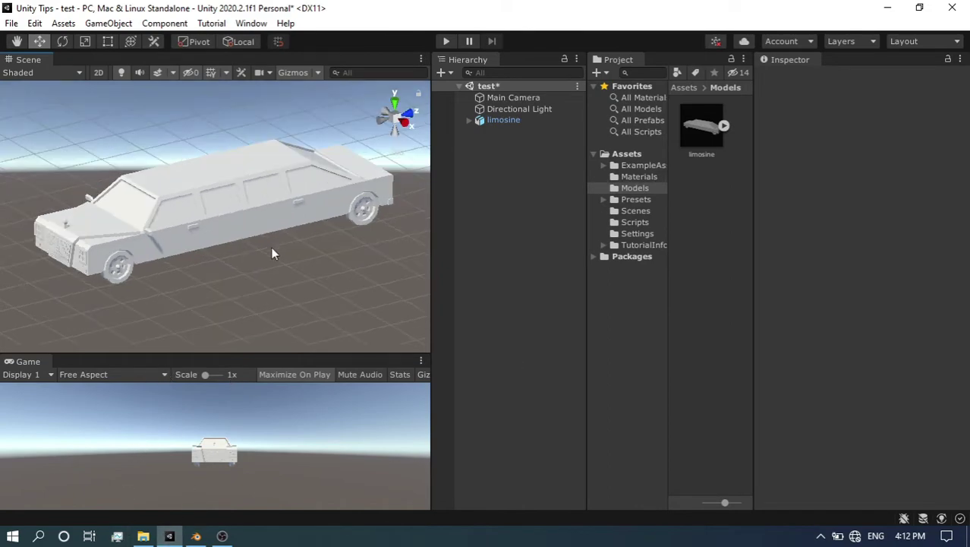
Import the Color Pallet PNG texture from the export folder into Models
{"action": "left_click", "coordinate": [143, 536]}
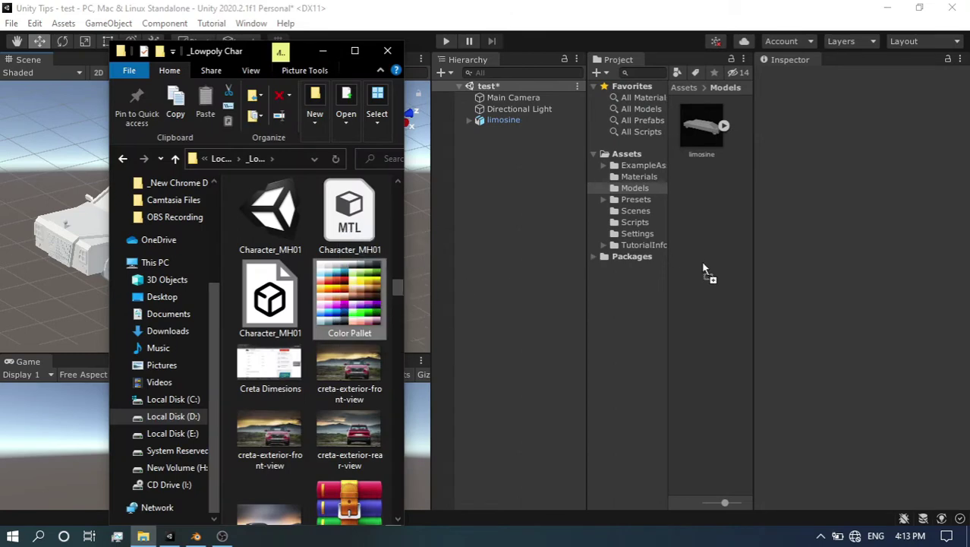
{"action": "left_click_drag", "start_coordinate": [703, 267], "coordinate": [702, 269]}
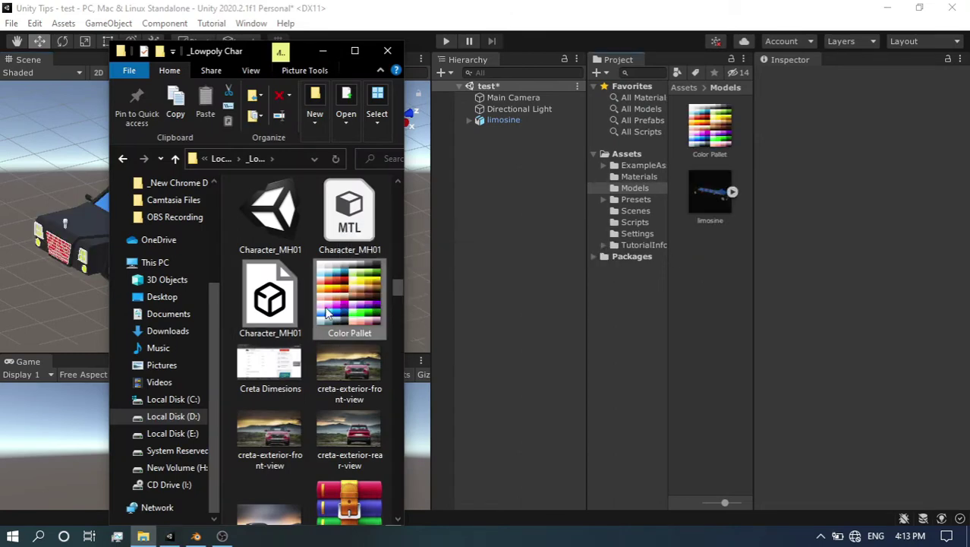
{"action": "left_click", "coordinate": [322, 50]}
Orbit around the limousine and select it to show its Transform
{"action": "left_click_drag", "start_coordinate": [56, 285], "coordinate": [331, 196], "text": "alt"}
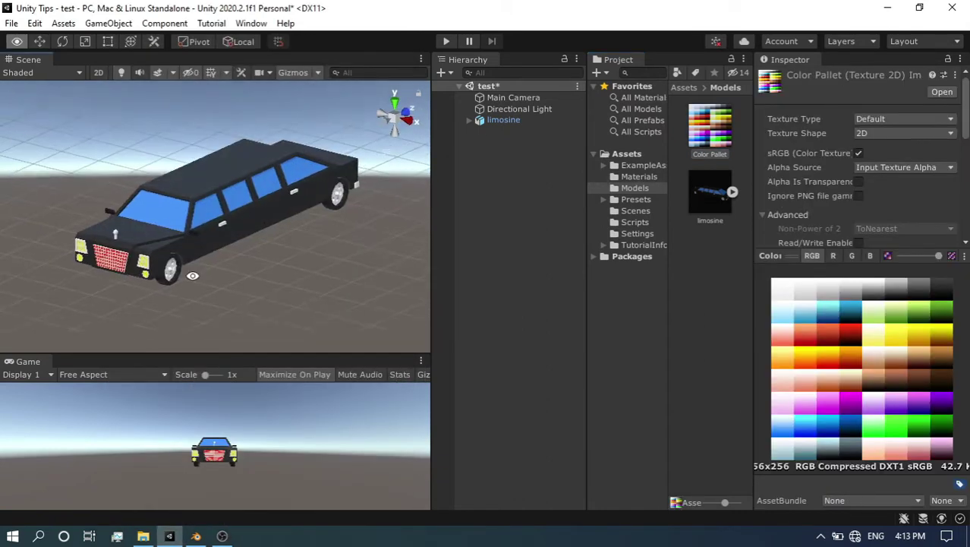
{"action": "mouse_move", "coordinate": [257, 208]}
{"action": "left_mouse_down", "text": "alt"}
{"action": "mouse_move", "coordinate": [139, 284]}
{"action": "mouse_move", "coordinate": [266, 226]}
{"action": "mouse_move", "coordinate": [213, 217]}
{"action": "left_mouse_up", "text": "alt"}
{"action": "left_click", "coordinate": [205, 216]}
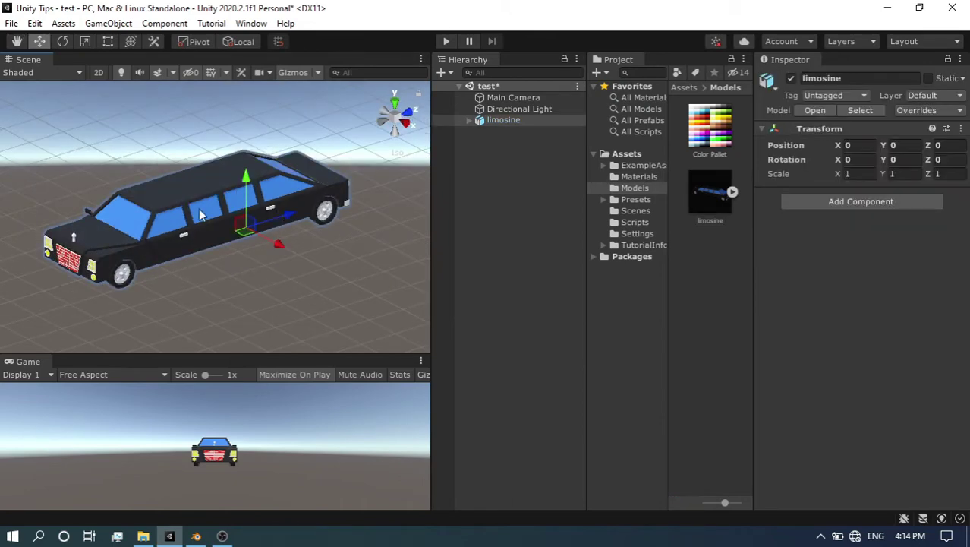
{"action": "scroll", "coordinate": [199, 220], "scroll_direction": "up", "scroll_amount": 1}
{"action": "scroll", "coordinate": [202, 220], "scroll_direction": "down", "scroll_amount": 2}
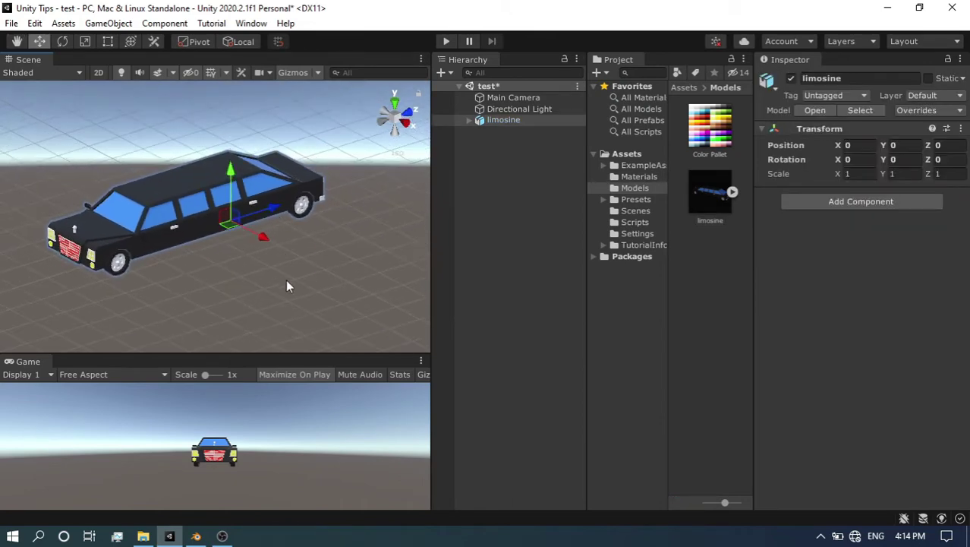
{"action": "scroll", "coordinate": [272, 232], "scroll_direction": "up", "scroll_amount": 2}
{"action": "left_click", "coordinate": [394, 97]}
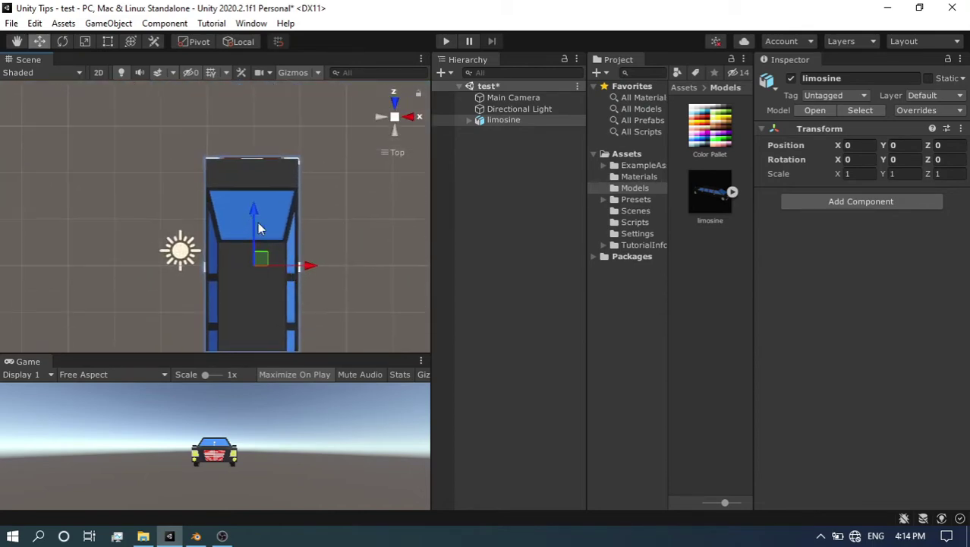
{"action": "mouse_move", "coordinate": [259, 212]}
{"action": "left_mouse_down", "text": "alt"}
{"action": "mouse_move", "coordinate": [176, 272]}
{"action": "mouse_move", "coordinate": [197, 203]}
{"action": "left_mouse_up", "text": "alt"}
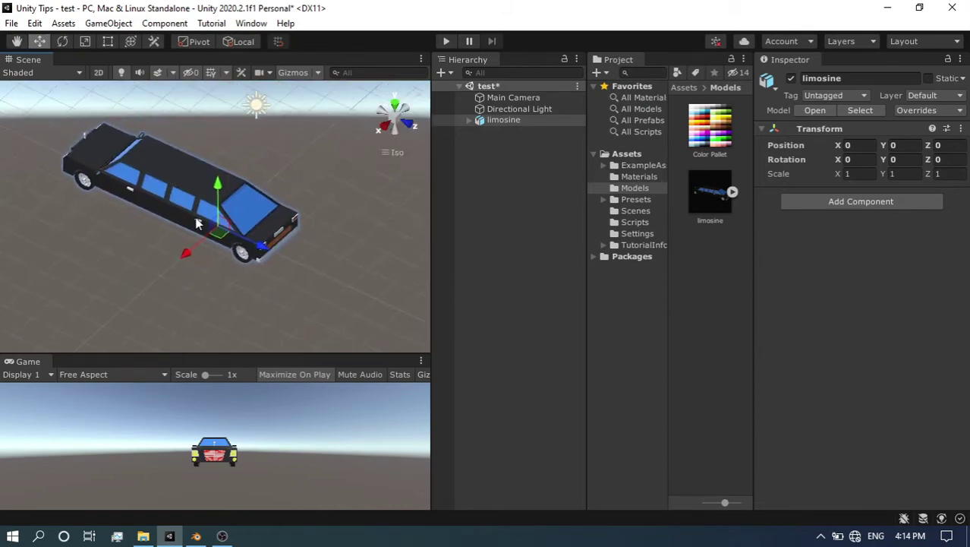
{"action": "key", "text": "alt"}
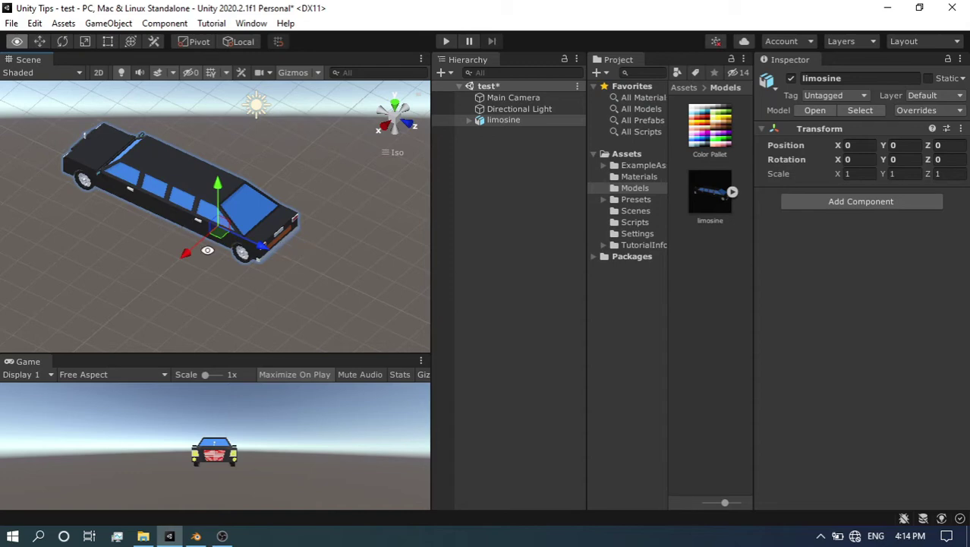
{"action": "mouse_move", "coordinate": [207, 250]}
{"action": "left_mouse_down", "text": "alt"}
{"action": "mouse_move", "coordinate": [123, 244]}
{"action": "mouse_move", "coordinate": [167, 245]}
{"action": "left_mouse_up", "text": "alt"}
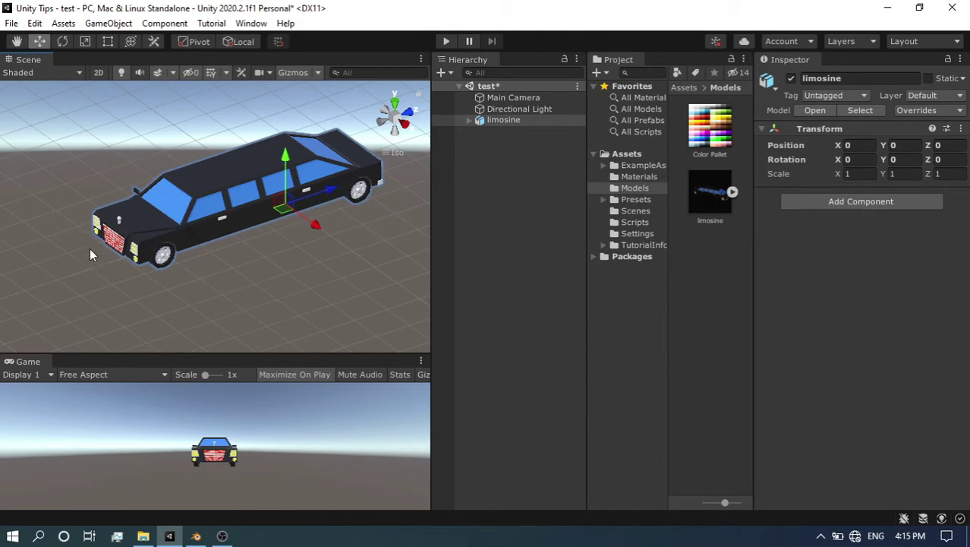
{"action": "left_click_drag", "start_coordinate": [89, 254], "coordinate": [413, 161], "text": "alt"}
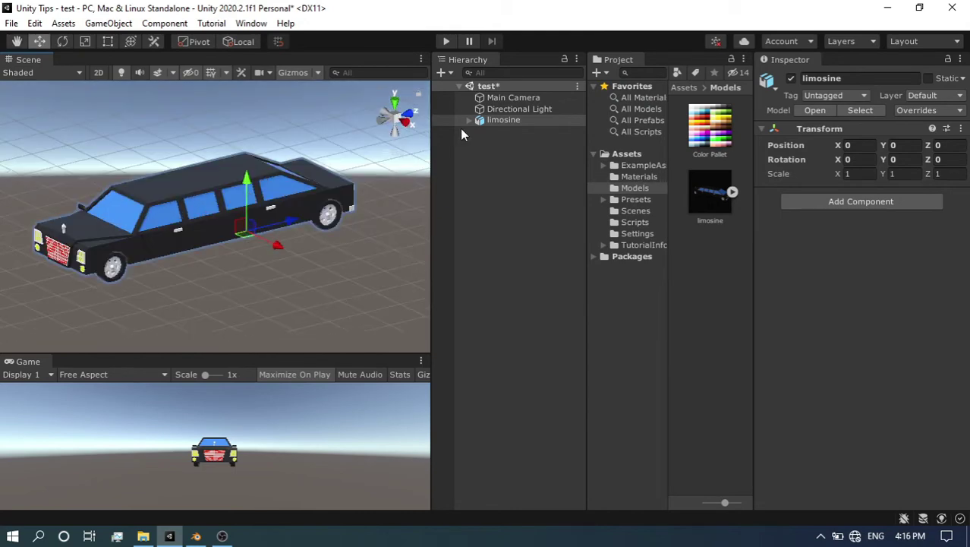
Expand limosine and frame Car 04, checking its -90, 0, 180 rotation at scale 100
{"action": "left_click", "coordinate": [467, 122]}
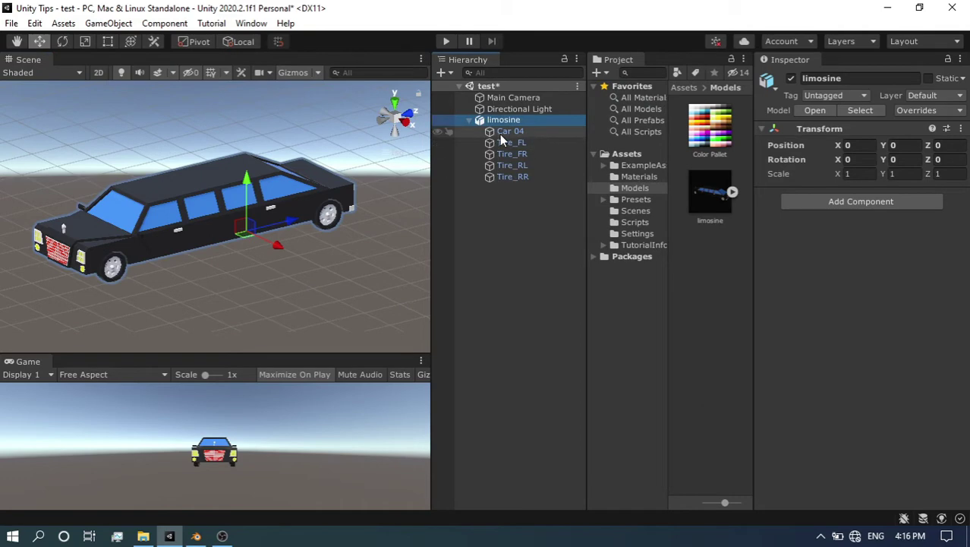
{"action": "left_click", "coordinate": [499, 132]}
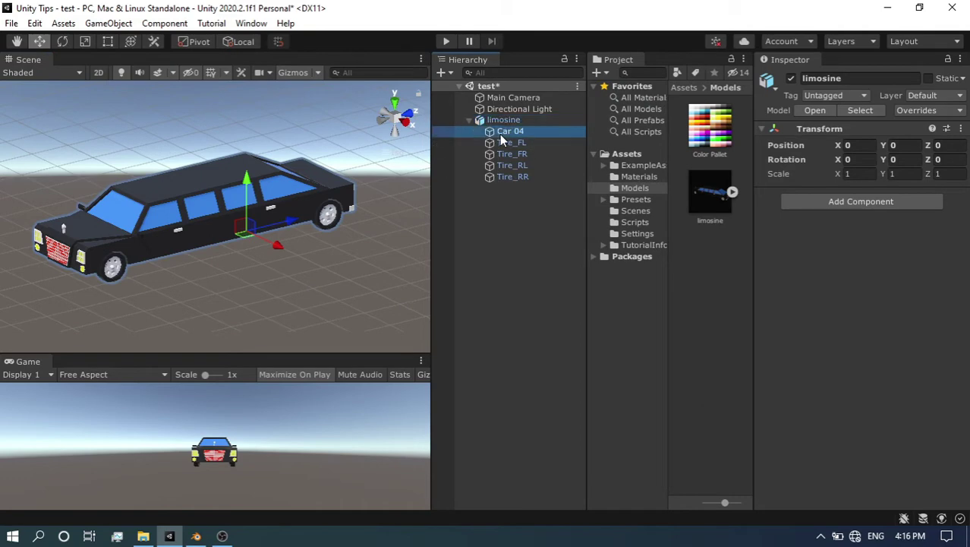
{"action": "left_click", "coordinate": [239, 199]}
{"action": "key", "text": "f"}
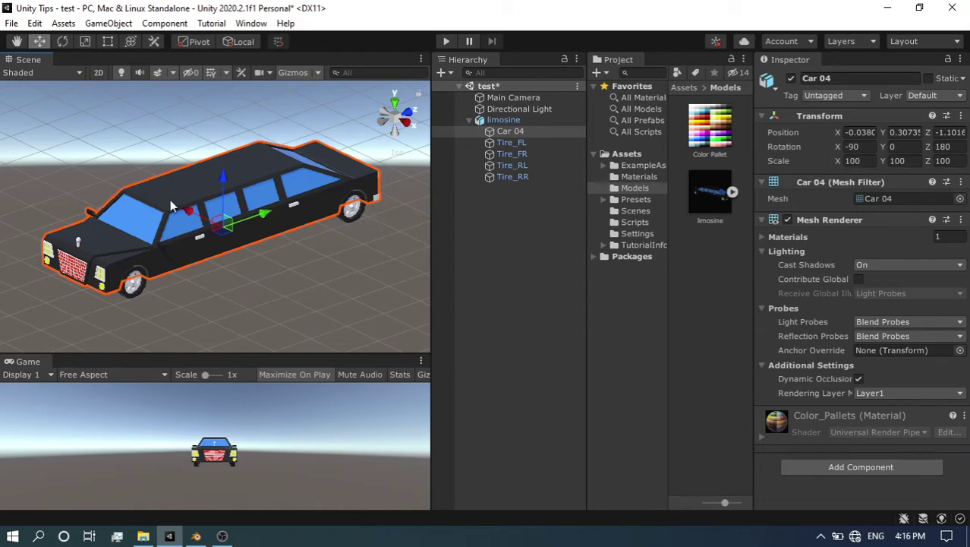
{"action": "mouse_move", "coordinate": [170, 199]}
{"action": "left_mouse_down", "text": "alt"}
{"action": "mouse_move", "coordinate": [161, 257]}
{"action": "mouse_move", "coordinate": [125, 265]}
{"action": "mouse_move", "coordinate": [247, 228]}
{"action": "left_mouse_up", "text": "alt"}
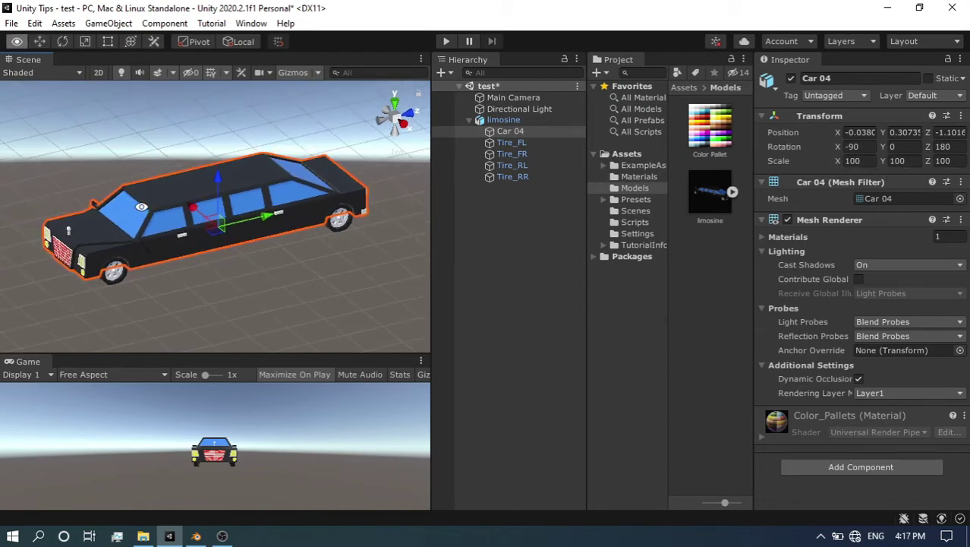
Reselect the limosine parent, then select and frame Tire_FL to check its transform
{"action": "left_click", "coordinate": [508, 119]}
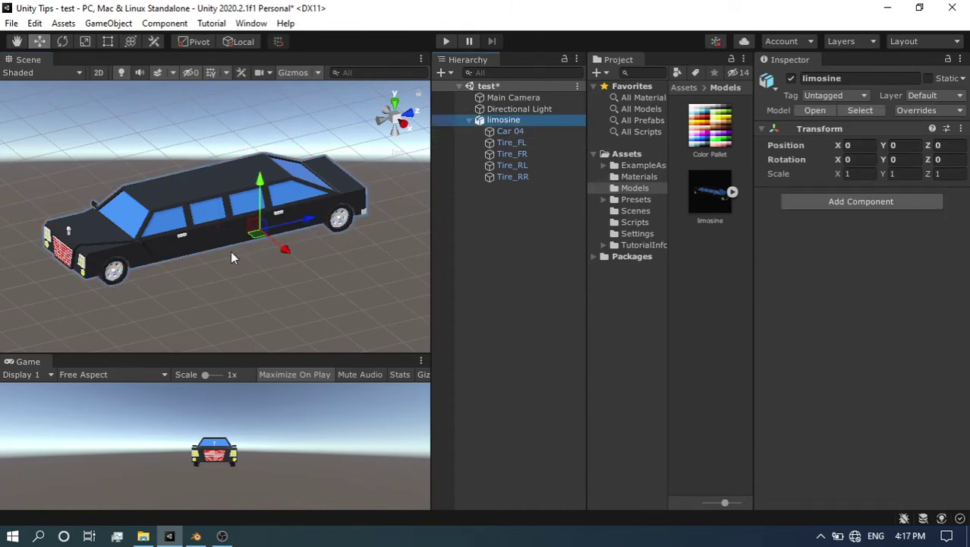
{"action": "left_click_drag", "start_coordinate": [231, 250], "coordinate": [243, 264], "text": "alt"}
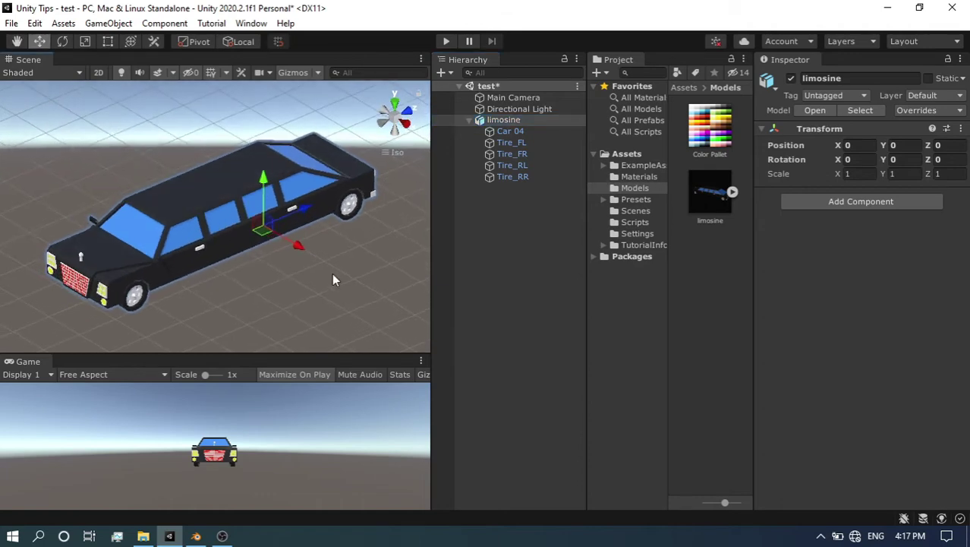
{"action": "left_click_drag", "start_coordinate": [311, 266], "coordinate": [227, 257], "text": "alt"}
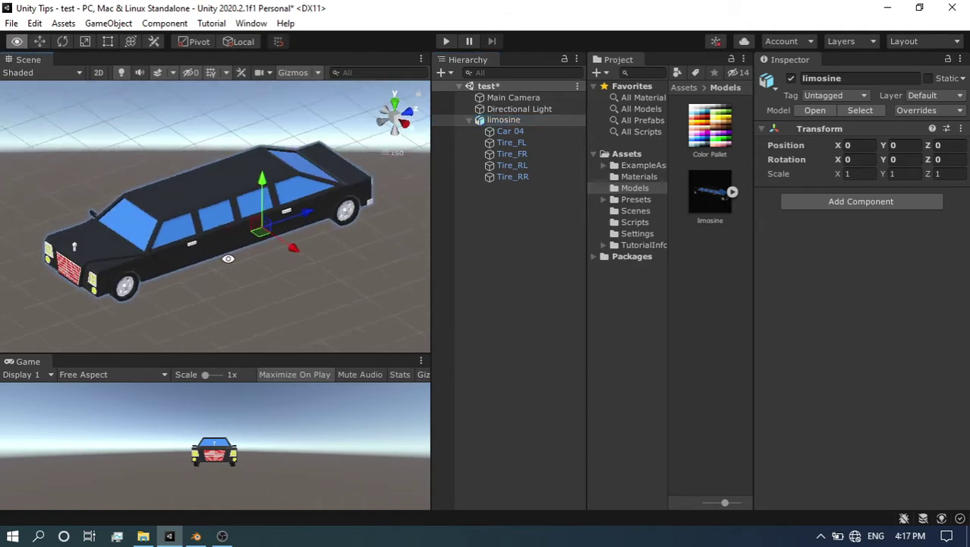
{"action": "left_click", "coordinate": [512, 144]}
{"action": "scroll", "coordinate": [219, 233], "scroll_direction": "up", "scroll_amount": 3}
{"action": "key", "text": "f"}
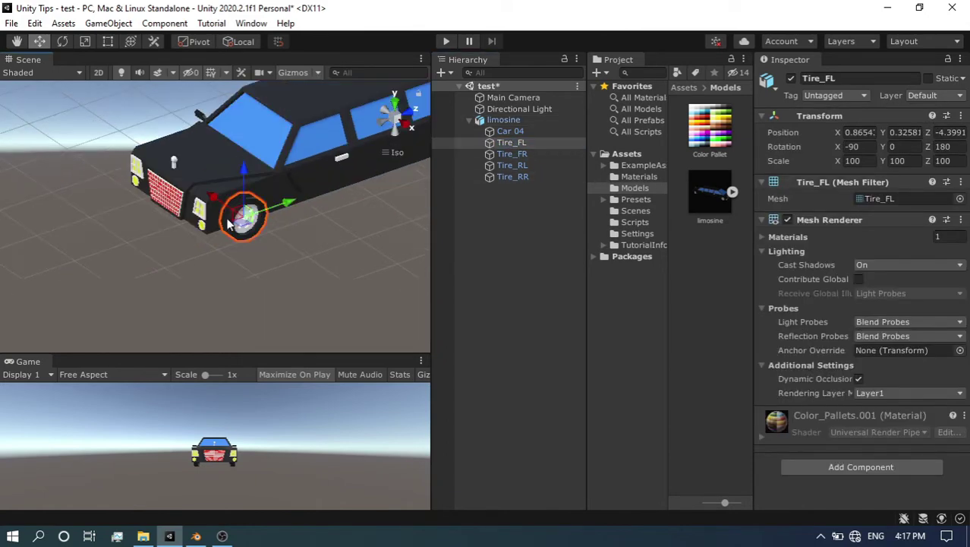
{"action": "left_click_drag", "start_coordinate": [238, 212], "coordinate": [241, 219], "text": "alt"}
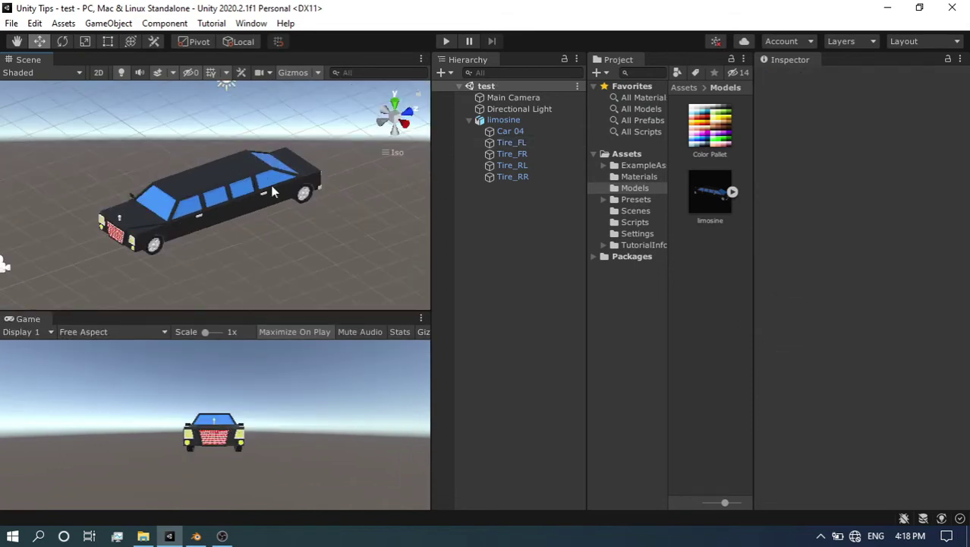
Delete the limosine object from the Hierarchy and its asset from Models, then switch to Blender
{"action": "left_click", "coordinate": [515, 121]}
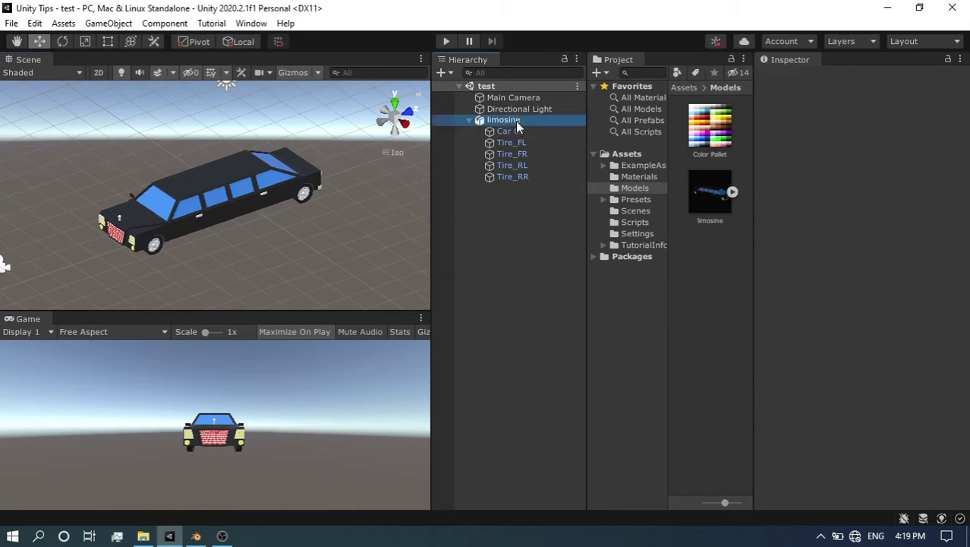
{"action": "key", "text": "Delete"}
{"action": "left_click", "coordinate": [693, 194]}
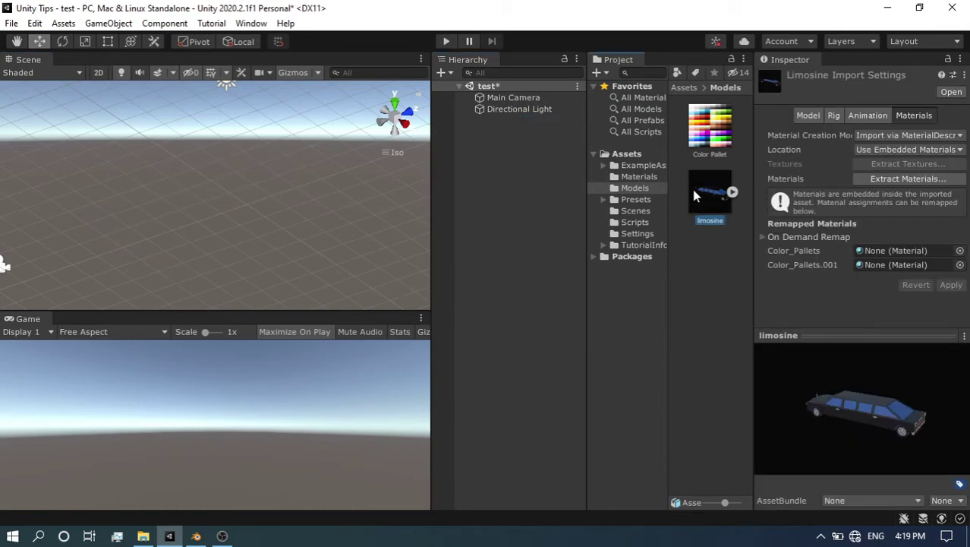
{"action": "key", "text": "Delete"}
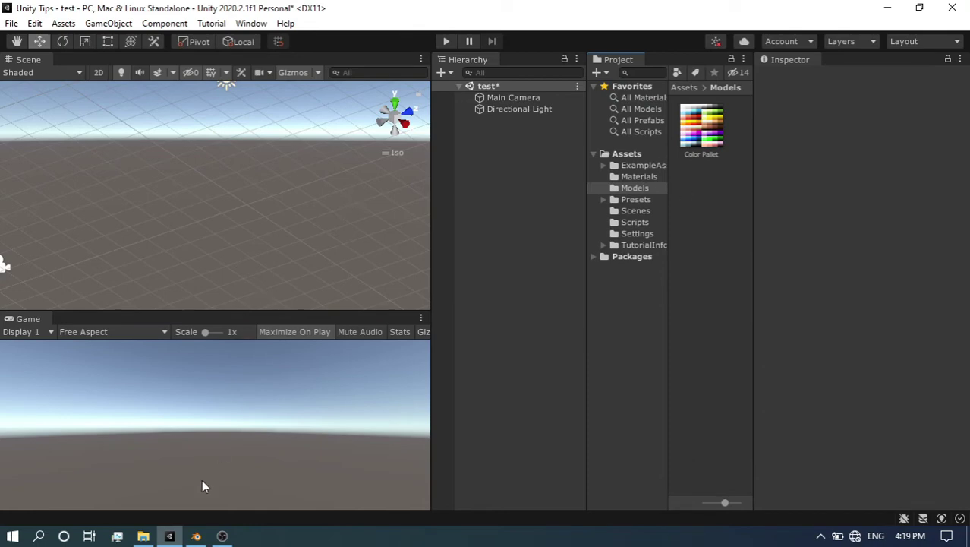
{"action": "left_click", "coordinate": [195, 536]}
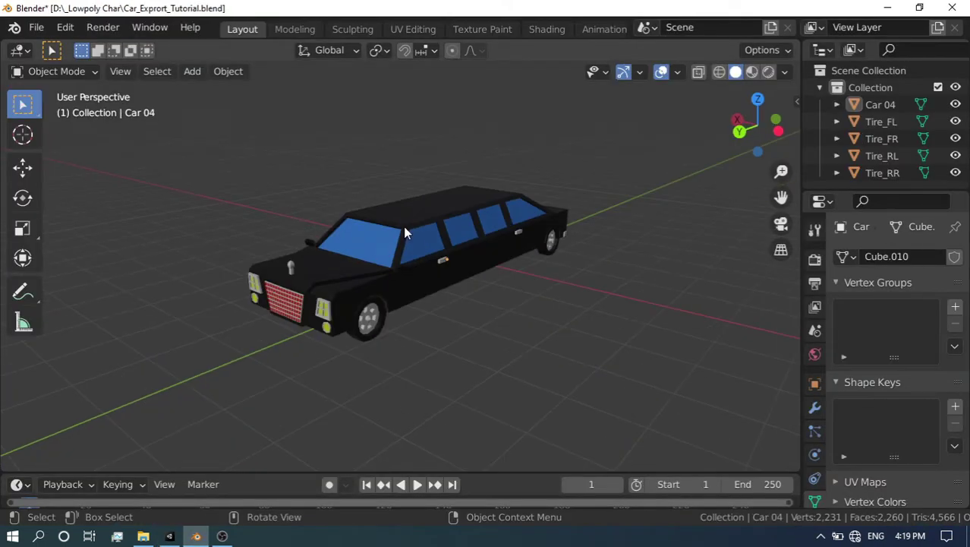
Show Car 04's transform with N, then compare Tire_FL: both rotated 180° on Z, scale 1
{"action": "left_click", "coordinate": [404, 232]}
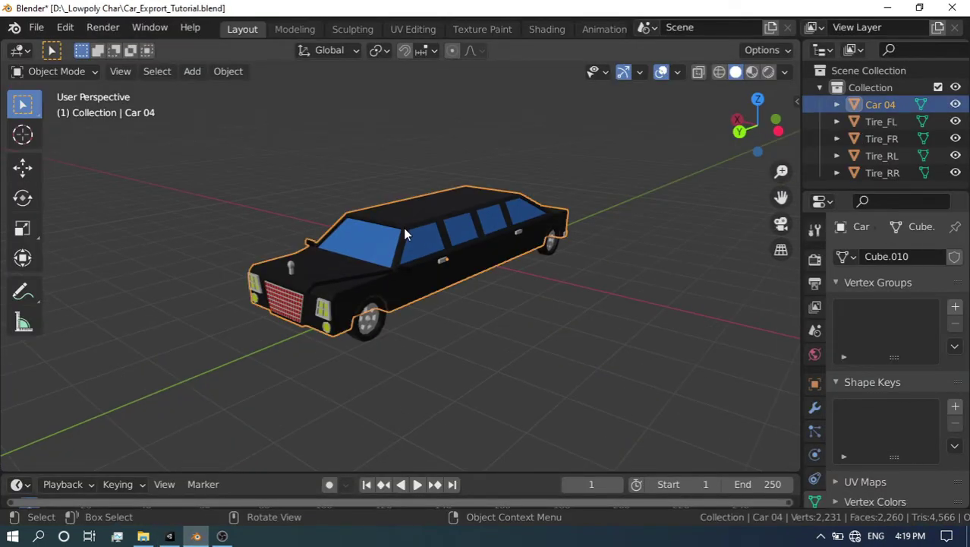
{"action": "key", "text": "n"}
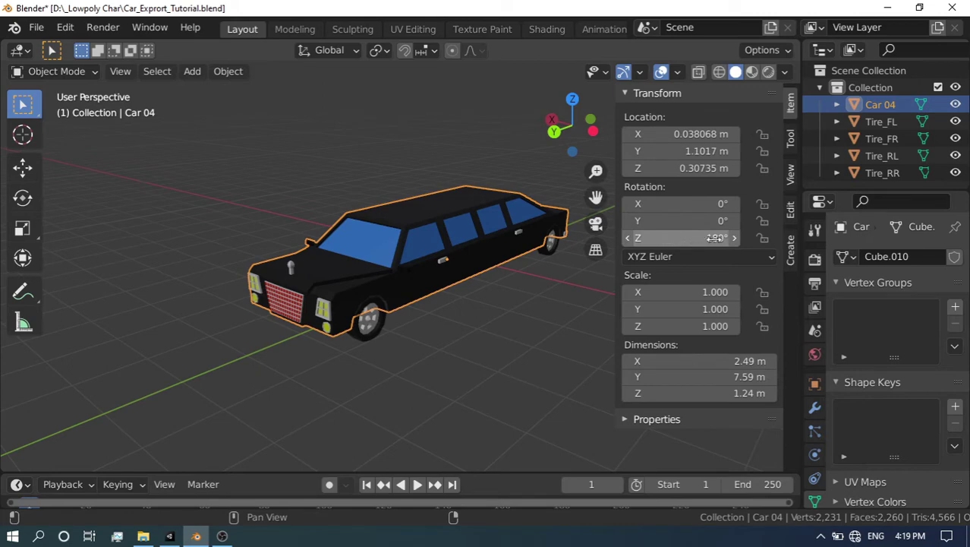
{"action": "mouse_move", "coordinate": [532, 296]}
{"action": "middle_mouse_down"}
{"action": "mouse_move", "coordinate": [287, 298]}
{"action": "mouse_move", "coordinate": [343, 297]}
{"action": "mouse_move", "coordinate": [385, 330]}
{"action": "mouse_move", "coordinate": [425, 318]}
{"action": "middle_mouse_up"}
{"action": "scroll", "coordinate": [437, 290], "scroll_direction": "down", "scroll_amount": 3}
{"action": "scroll", "coordinate": [436, 290], "scroll_direction": "up", "scroll_amount": 3}
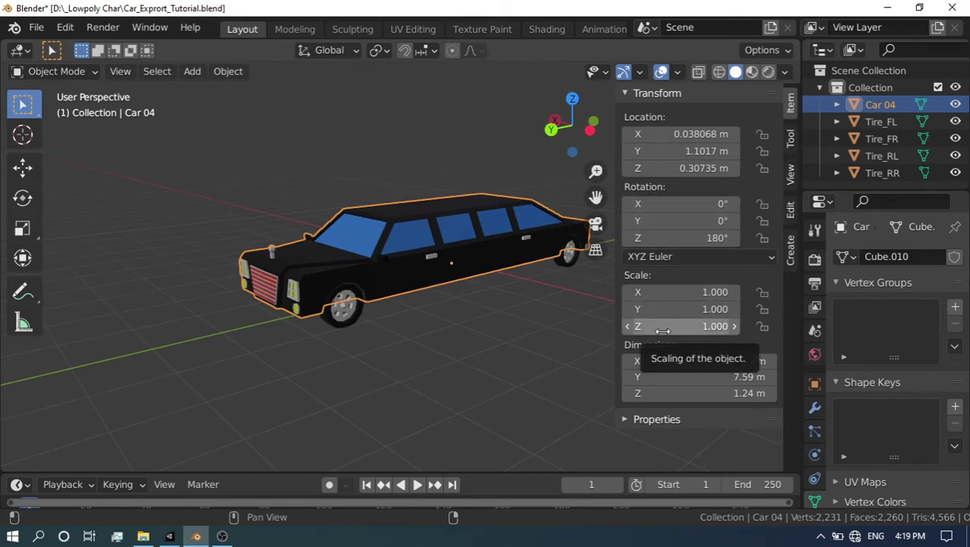
{"action": "scroll", "coordinate": [461, 318], "scroll_direction": "up", "scroll_amount": 1}
{"action": "scroll", "coordinate": [433, 304], "scroll_direction": "down", "scroll_amount": 3}
{"action": "scroll", "coordinate": [417, 297], "scroll_direction": "up", "scroll_amount": 3}
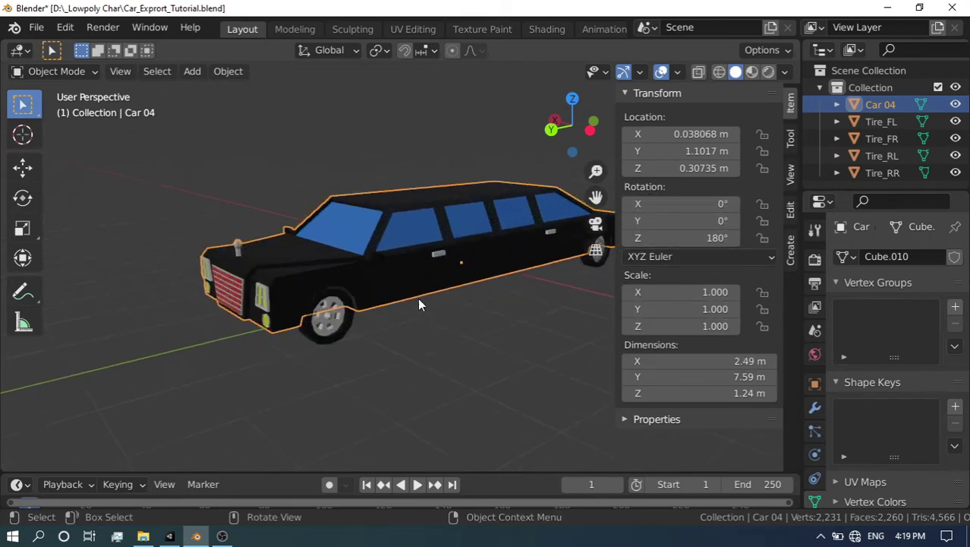
{"action": "scroll", "coordinate": [417, 298], "scroll_direction": "up", "scroll_amount": 2}
{"action": "left_click", "coordinate": [300, 339]}
{"action": "scroll", "coordinate": [385, 323], "scroll_direction": "down", "scroll_amount": 5}
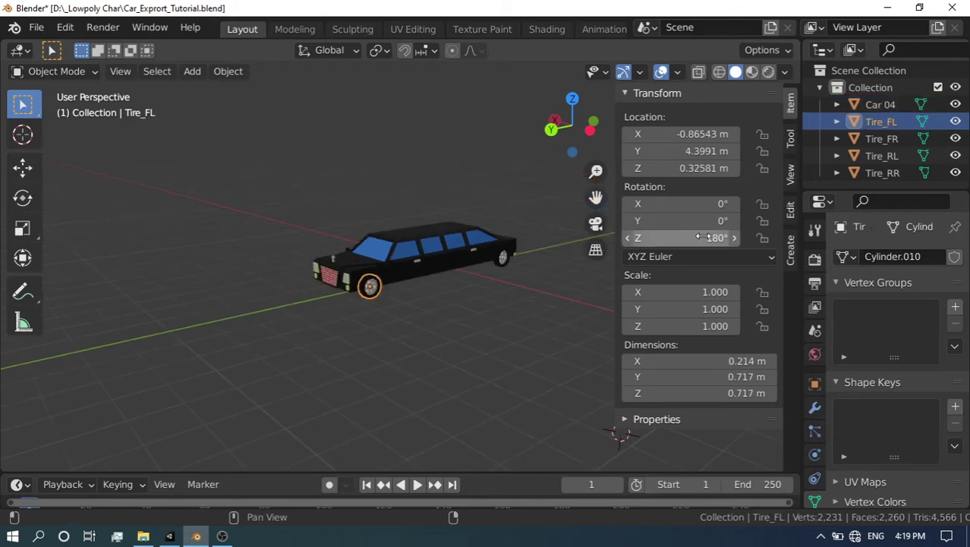
Hide the sidebar and switch to a front orthographic view of the limousine
{"action": "key", "text": "n"}
{"action": "middle_click_drag", "start_coordinate": [420, 293], "coordinate": [400, 325]}
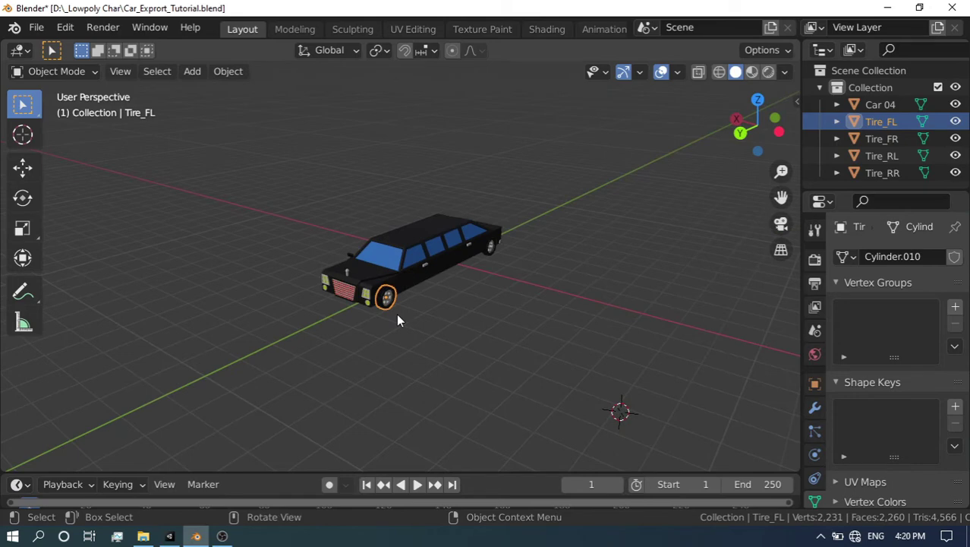
{"action": "scroll", "coordinate": [368, 307], "scroll_direction": "up", "scroll_amount": 1}
{"action": "scroll", "coordinate": [288, 269], "scroll_direction": "up", "scroll_amount": 1}
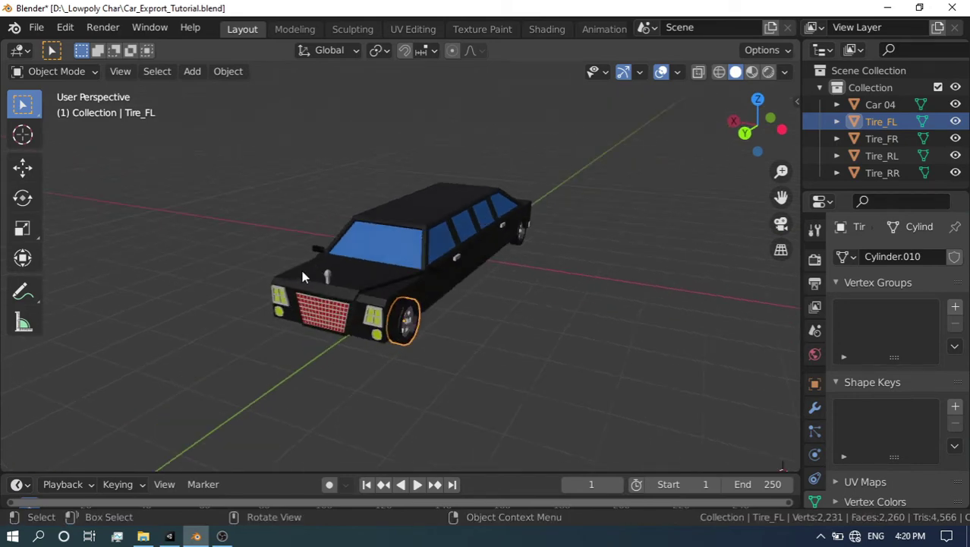
{"action": "scroll", "coordinate": [422, 279], "scroll_direction": "down", "scroll_amount": 2}
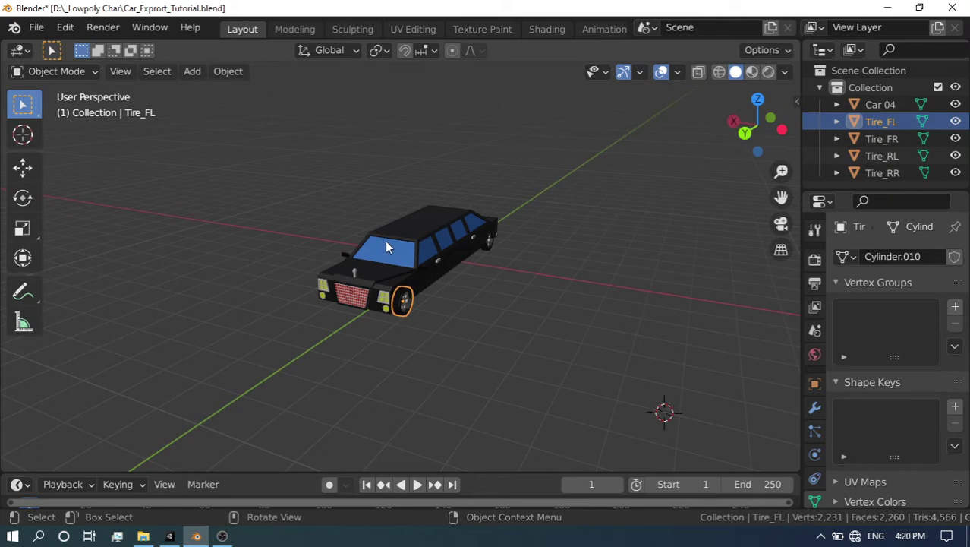
{"action": "key", "text": "KP_1"}
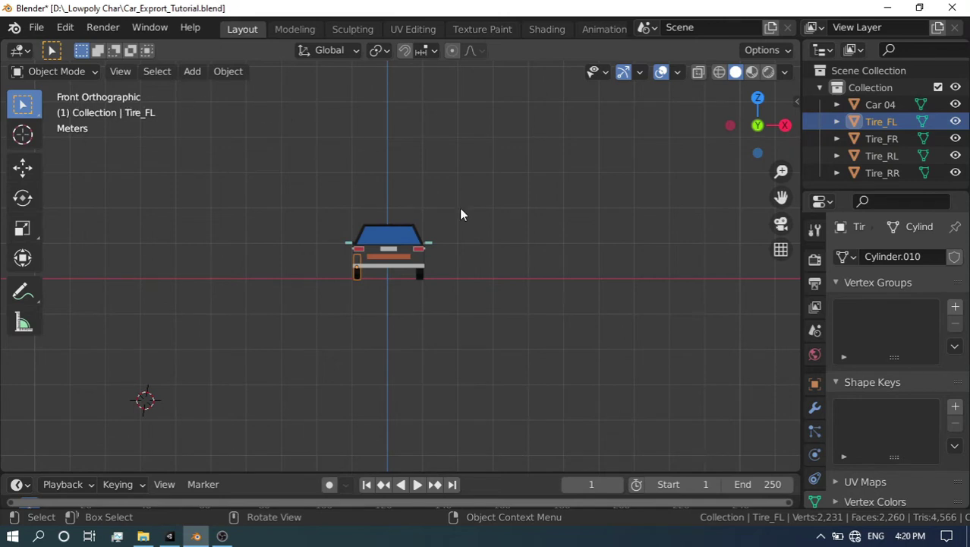
{"action": "scroll", "coordinate": [546, 271], "scroll_direction": "down", "scroll_amount": 3}
{"action": "scroll", "coordinate": [450, 287], "scroll_direction": "up", "scroll_amount": 2}
Orbit back into perspective and box-select Car 04 with its four tires
{"action": "mouse_move", "coordinate": [450, 287]}
{"action": "middle_mouse_down"}
{"action": "mouse_move", "coordinate": [325, 317]}
{"action": "mouse_move", "coordinate": [372, 285]}
{"action": "middle_mouse_up"}
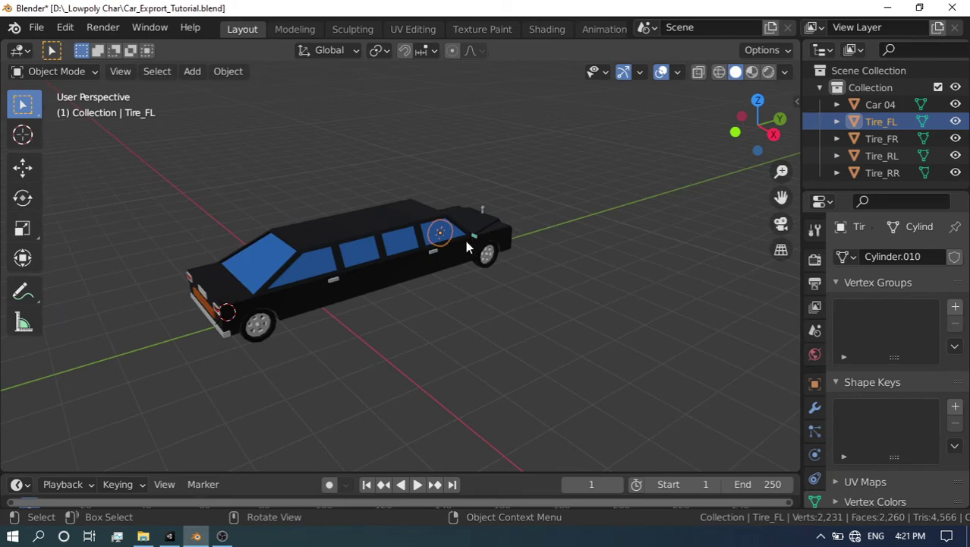
{"action": "mouse_move", "coordinate": [575, 173]}
{"action": "middle_mouse_down"}
{"action": "mouse_move", "coordinate": [486, 234]}
{"action": "mouse_move", "coordinate": [577, 197]}
{"action": "middle_mouse_up"}
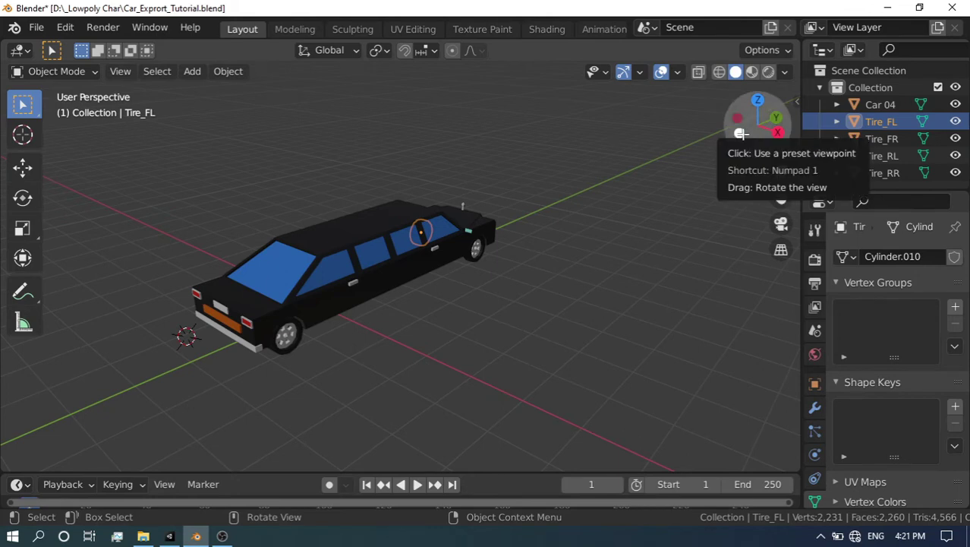
{"action": "mouse_move", "coordinate": [659, 223]}
{"action": "middle_mouse_down"}
{"action": "mouse_move", "coordinate": [398, 305]}
{"action": "mouse_move", "coordinate": [416, 294]}
{"action": "middle_mouse_up"}
{"action": "left_click_drag", "start_coordinate": [211, 140], "coordinate": [549, 350]}
Select the car body and four tires and rotate them 180° around Z
{"action": "middle_click_drag", "start_coordinate": [549, 338], "coordinate": [402, 339]}
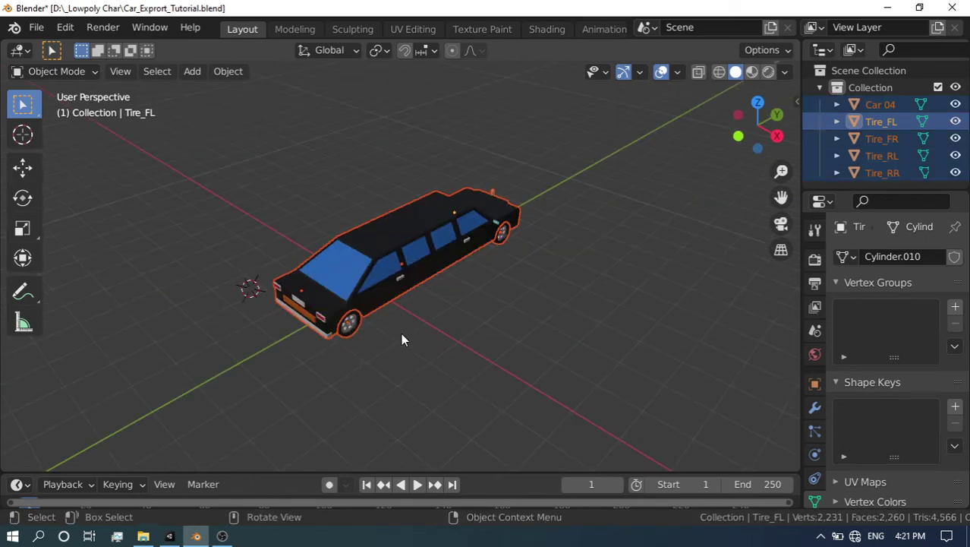
{"action": "key", "text": "r"}
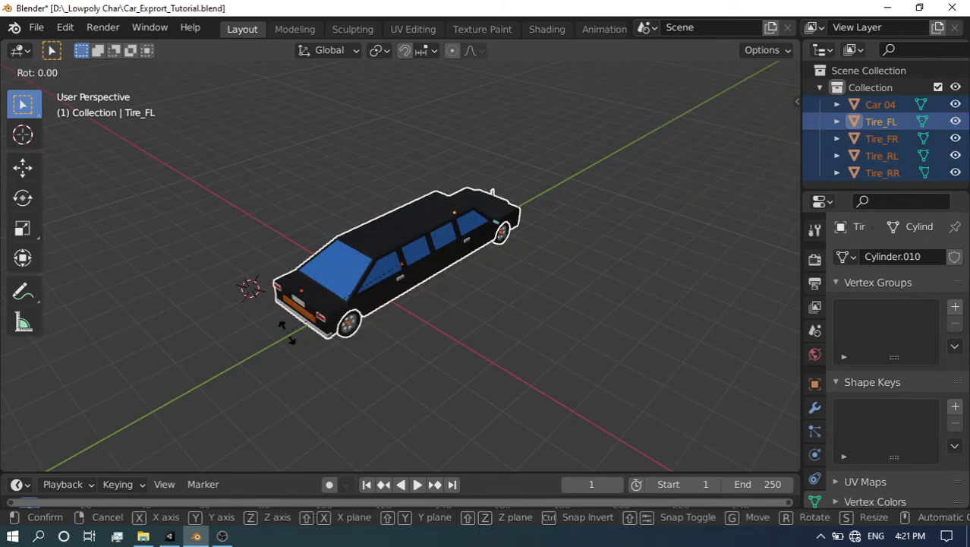
{"action": "type", "text": "z"}
{"action": "type", "text": "18"}
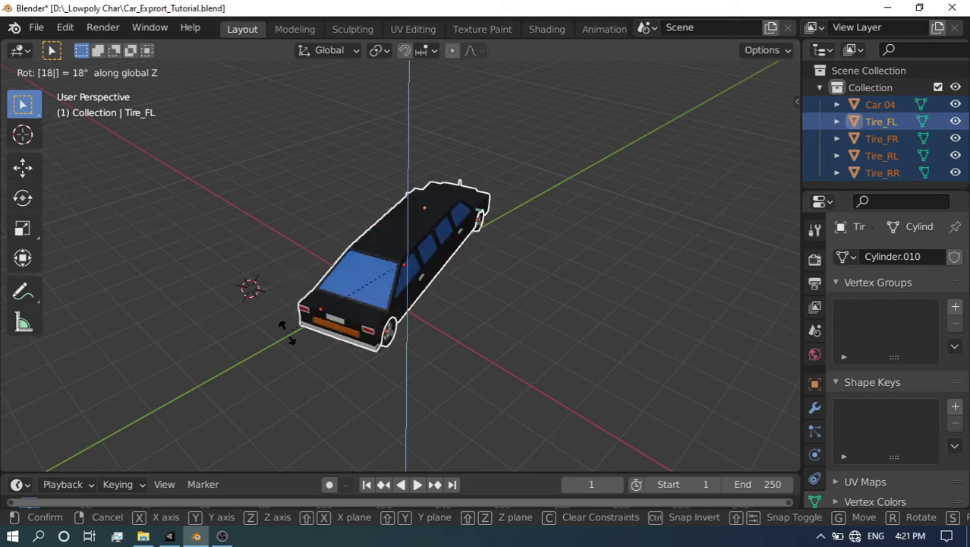
{"action": "type", "text": "0"}
{"action": "key", "text": "Return"}
Inspect the turned limousine in Front view, then return to a perspective view
{"action": "middle_click_drag", "start_coordinate": [287, 332], "coordinate": [309, 289]}
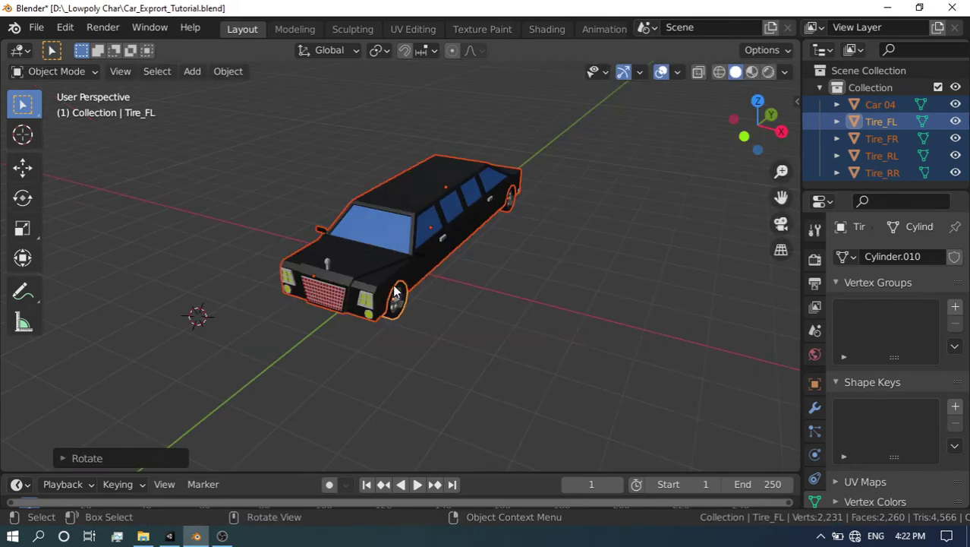
{"action": "key", "text": "KP_1"}
{"action": "scroll", "coordinate": [393, 284], "scroll_direction": "up", "scroll_amount": 4}
{"action": "middle_click_drag", "start_coordinate": [424, 269], "coordinate": [362, 320], "text": "shift"}
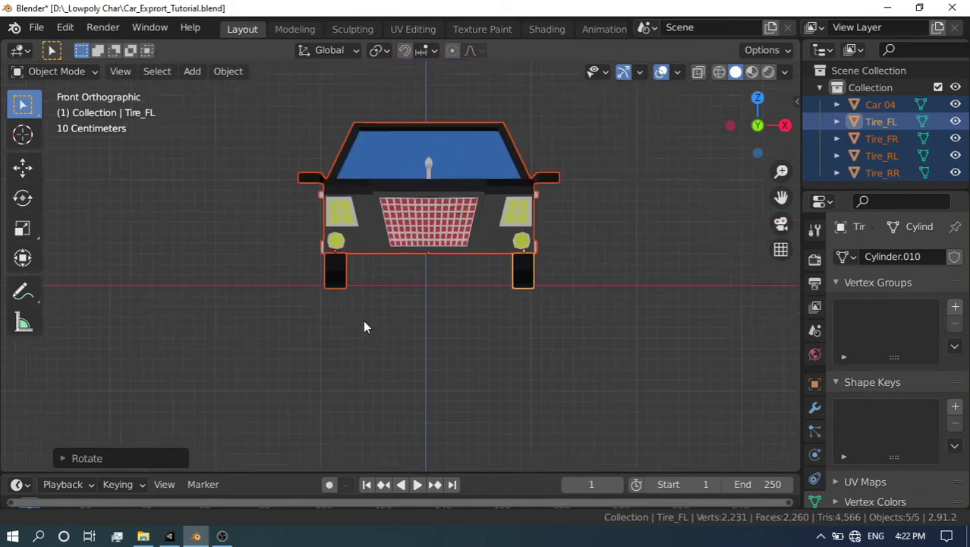
{"action": "scroll", "coordinate": [365, 313], "scroll_direction": "up", "scroll_amount": 2, "text": "ctrl"}
{"action": "scroll", "coordinate": [379, 302], "scroll_direction": "up", "scroll_amount": 1}
{"action": "scroll", "coordinate": [435, 294], "scroll_direction": "down", "scroll_amount": 2}
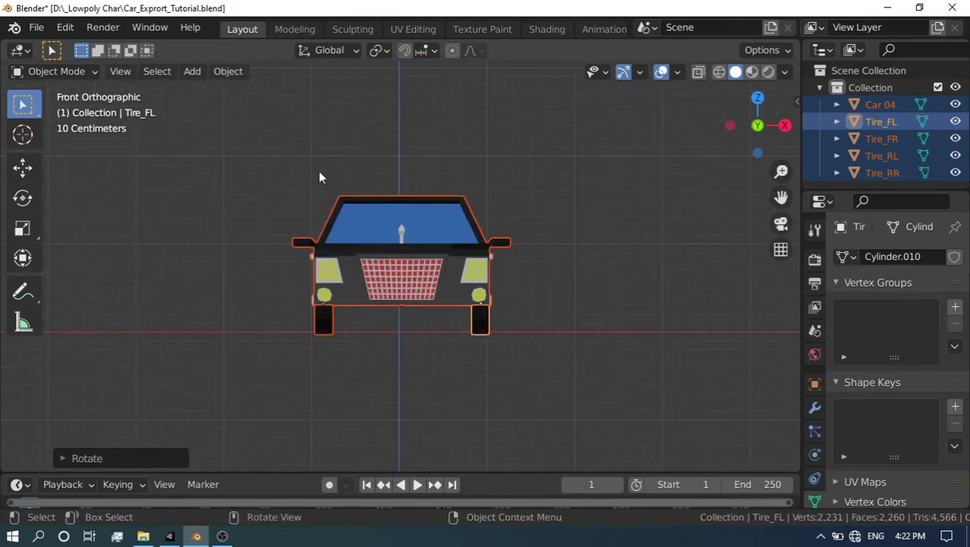
{"action": "scroll", "coordinate": [458, 309], "scroll_direction": "down", "scroll_amount": 2}
{"action": "mouse_move", "coordinate": [473, 305]}
{"action": "middle_mouse_down"}
{"action": "mouse_move", "coordinate": [361, 318]}
{"action": "mouse_move", "coordinate": [382, 347]}
{"action": "middle_mouse_up"}
Show the Transform sidebar, where Tire_FL's Z rotation reads 360° at scale 1.000
{"action": "key", "text": "n"}
{"action": "scroll", "coordinate": [406, 321], "scroll_direction": "down", "scroll_amount": 1}
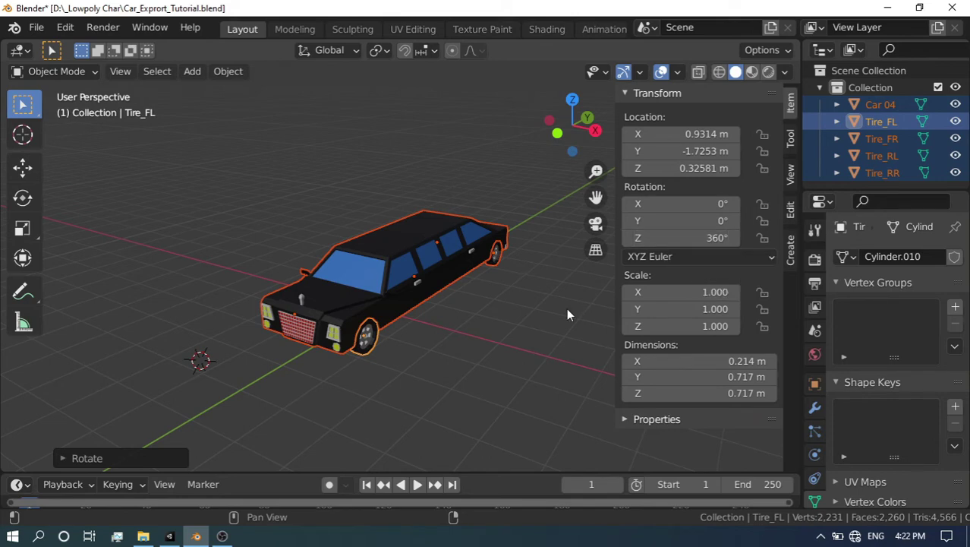
{"action": "scroll", "coordinate": [305, 411], "scroll_direction": "down", "scroll_amount": 5}
{"action": "scroll", "coordinate": [389, 368], "scroll_direction": "up", "scroll_amount": 4}
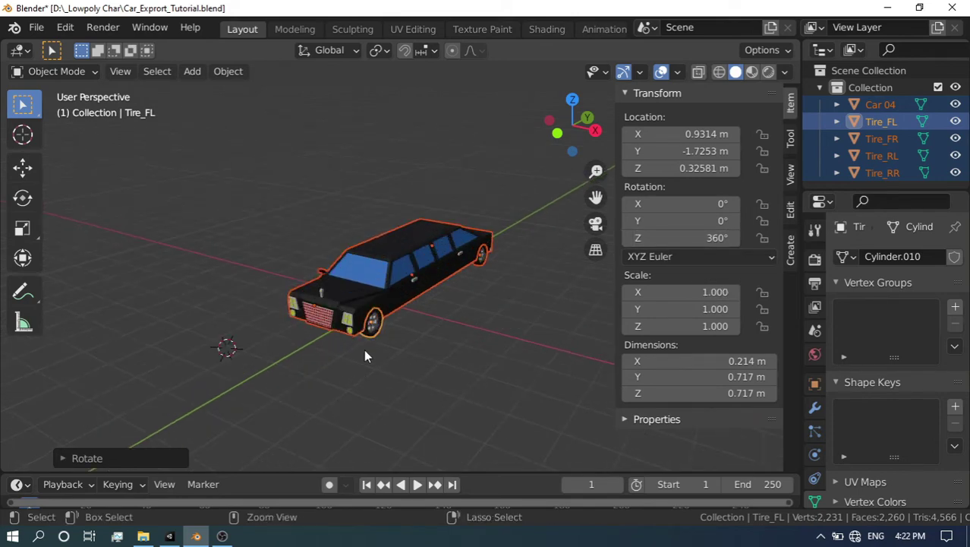
Apply Rotation & Scale to the selected limousine parts
{"action": "key", "text": "ctrl+a"}
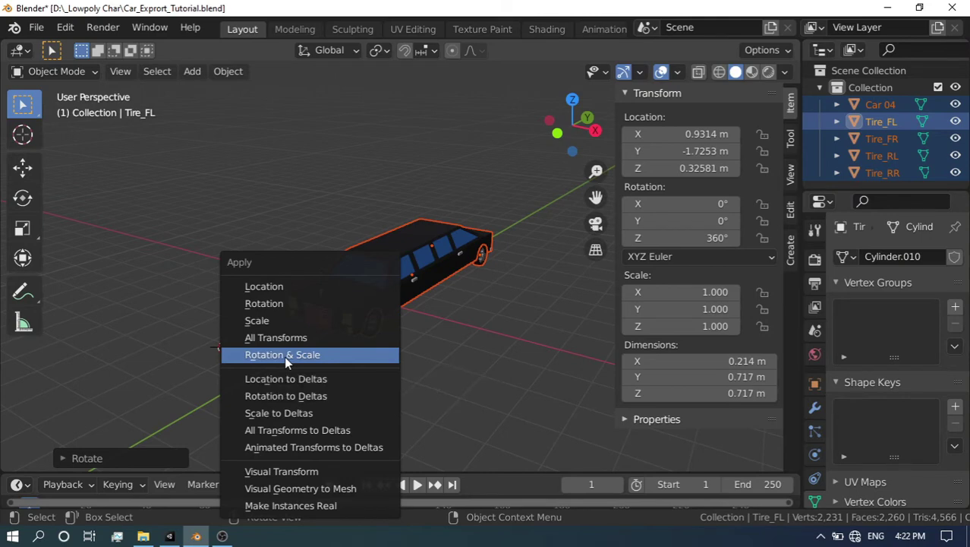
{"action": "left_click", "coordinate": [284, 356]}
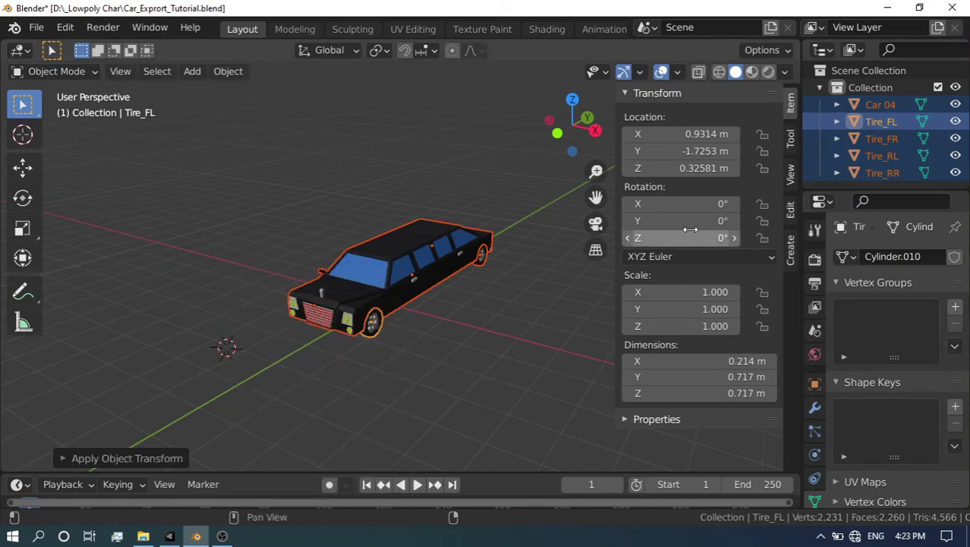
{"action": "middle_click_drag", "start_coordinate": [321, 345], "coordinate": [407, 315]}
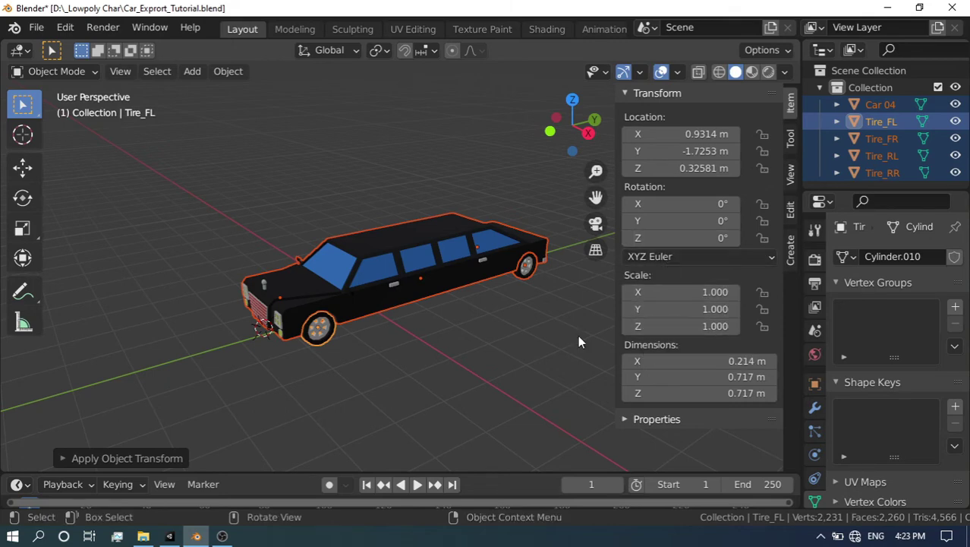
Deselect everything and select the Car 04 body to confirm its rotation reads 0°
{"action": "scroll", "coordinate": [360, 331], "scroll_direction": "up", "scroll_amount": 2}
{"action": "scroll", "coordinate": [325, 306], "scroll_direction": "up", "scroll_amount": 1}
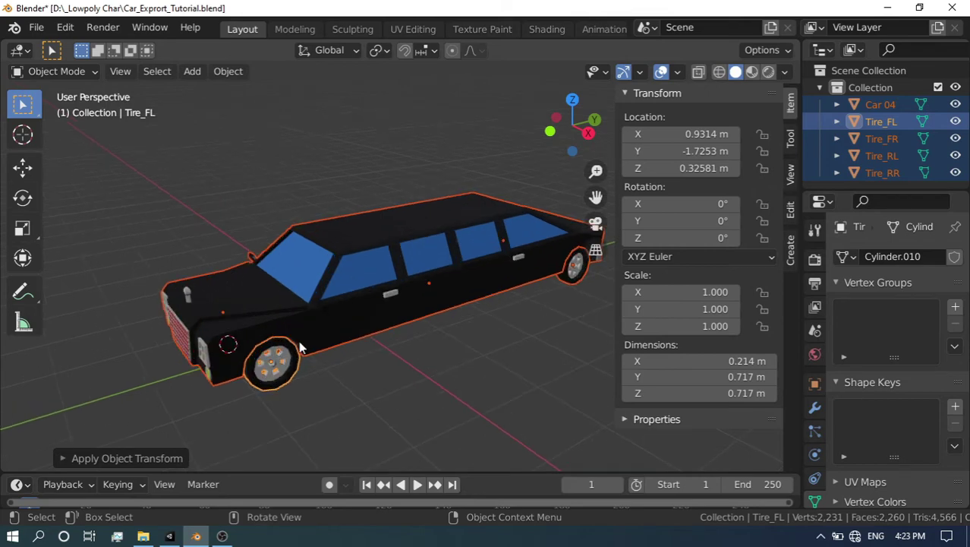
{"action": "scroll", "coordinate": [299, 346], "scroll_direction": "down", "scroll_amount": 2}
{"action": "key", "text": "alt+a"}
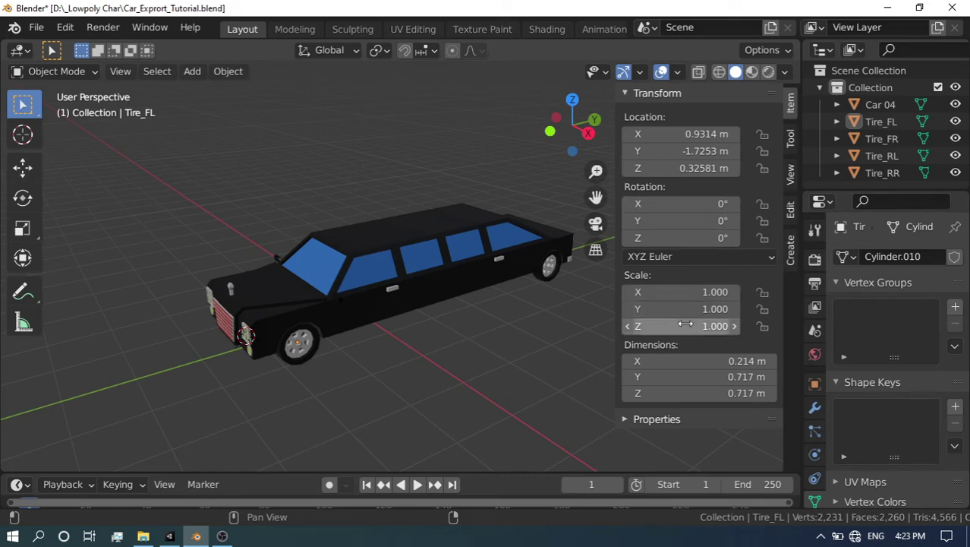
{"action": "left_click", "coordinate": [412, 252]}
Select Tire_RL, Tire_RR and Tire_FR in turn, confirming each reads 0° rotation, scale 1.000
{"action": "scroll", "coordinate": [391, 252], "scroll_direction": "down", "scroll_amount": 5}
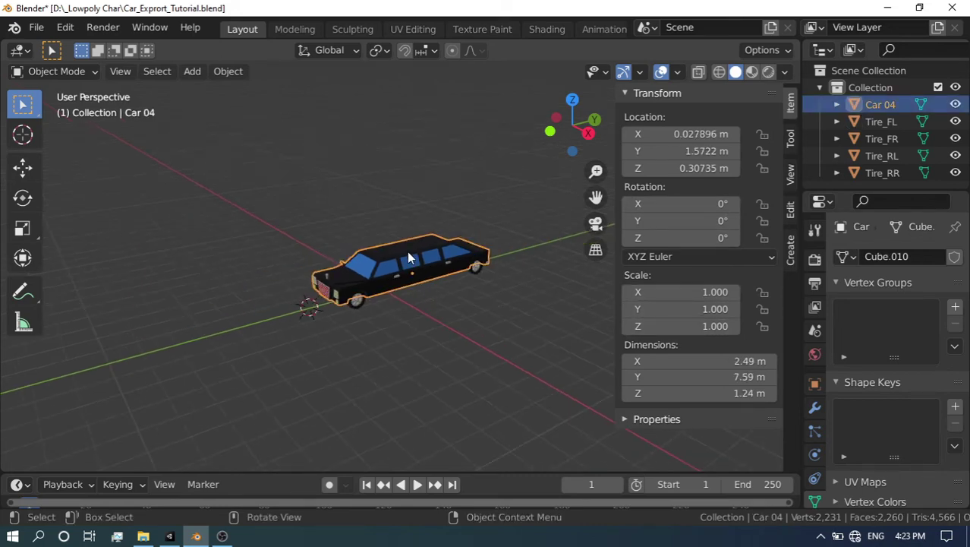
{"action": "scroll", "coordinate": [456, 258], "scroll_direction": "up", "scroll_amount": 4}
{"action": "scroll", "coordinate": [516, 288], "scroll_direction": "up", "scroll_amount": 3}
{"action": "middle_click_drag", "start_coordinate": [527, 322], "coordinate": [431, 351]}
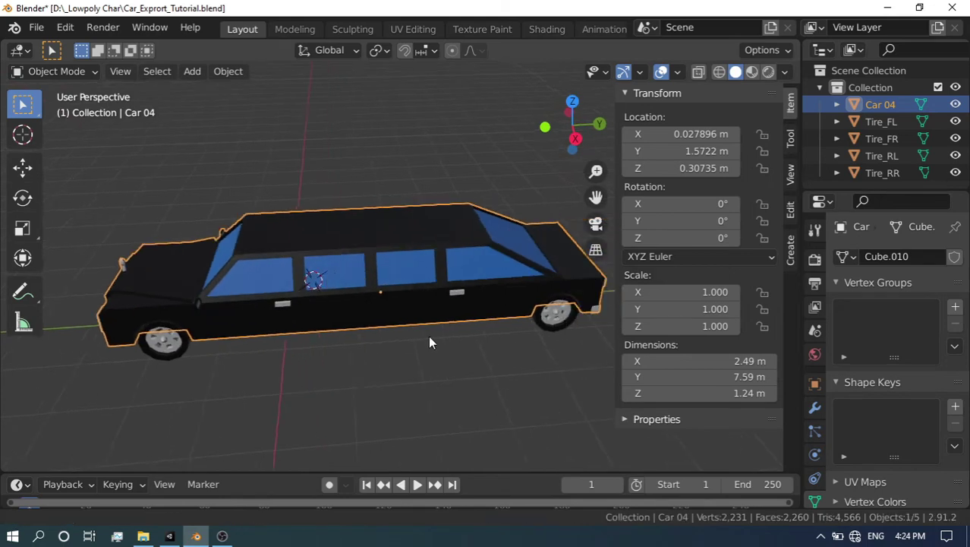
{"action": "left_click", "coordinate": [470, 331]}
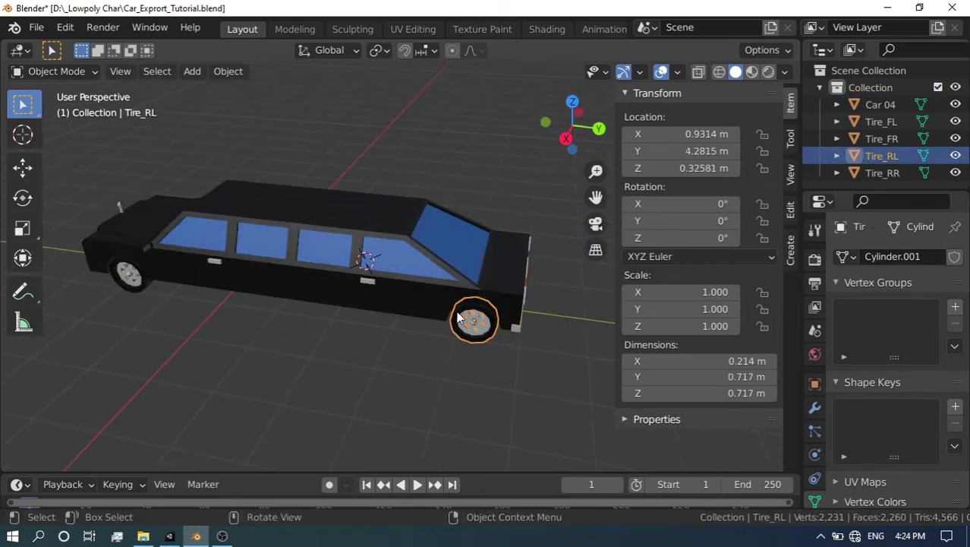
{"action": "mouse_move", "coordinate": [459, 313]}
{"action": "middle_mouse_down"}
{"action": "mouse_move", "coordinate": [234, 282]}
{"action": "mouse_move", "coordinate": [301, 286]}
{"action": "mouse_move", "coordinate": [241, 286]}
{"action": "middle_mouse_up"}
{"action": "left_click", "coordinate": [241, 287]}
{"action": "mouse_move", "coordinate": [437, 282]}
{"action": "middle_mouse_down"}
{"action": "mouse_move", "coordinate": [375, 313]}
{"action": "mouse_move", "coordinate": [435, 316]}
{"action": "mouse_move", "coordinate": [385, 298]}
{"action": "mouse_move", "coordinate": [422, 293]}
{"action": "mouse_move", "coordinate": [343, 283]}
{"action": "mouse_move", "coordinate": [318, 297]}
{"action": "mouse_move", "coordinate": [412, 288]}
{"action": "middle_mouse_up"}
{"action": "left_click", "coordinate": [358, 307]}
{"action": "scroll", "coordinate": [358, 308], "scroll_direction": "down", "scroll_amount": 5}
Hide the sidebar, box-select the body and four tires, and open the File menu
{"action": "key", "text": "n"}
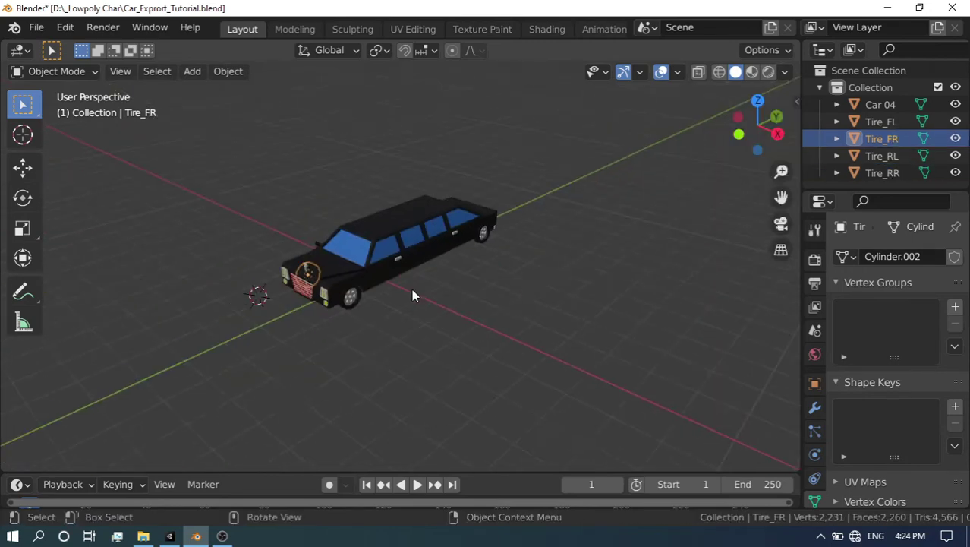
{"action": "left_click_drag", "start_coordinate": [199, 136], "coordinate": [554, 344]}
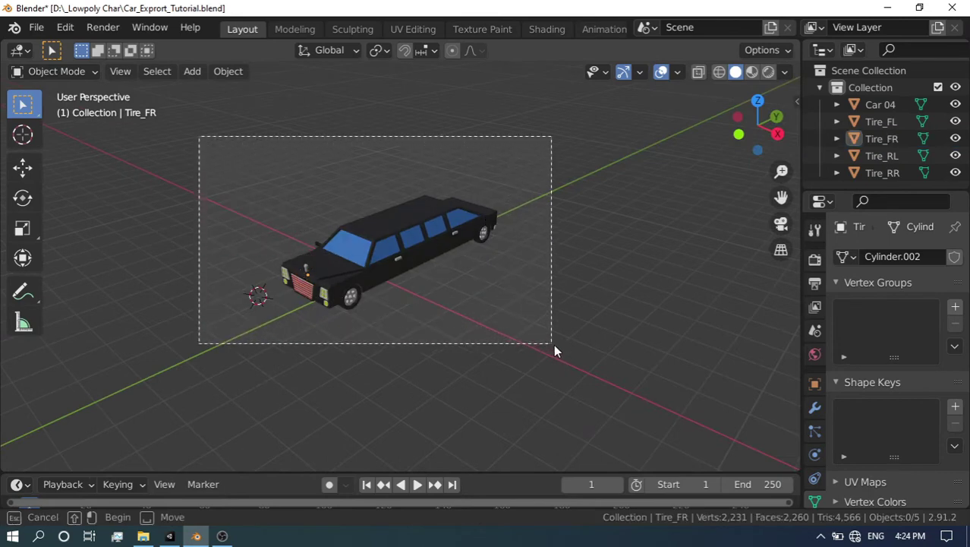
{"action": "scroll", "coordinate": [404, 306], "scroll_direction": "up", "scroll_amount": 4}
{"action": "middle_click_drag", "start_coordinate": [405, 307], "coordinate": [349, 353]}
{"action": "scroll", "coordinate": [348, 343], "scroll_direction": "down", "scroll_amount": 4}
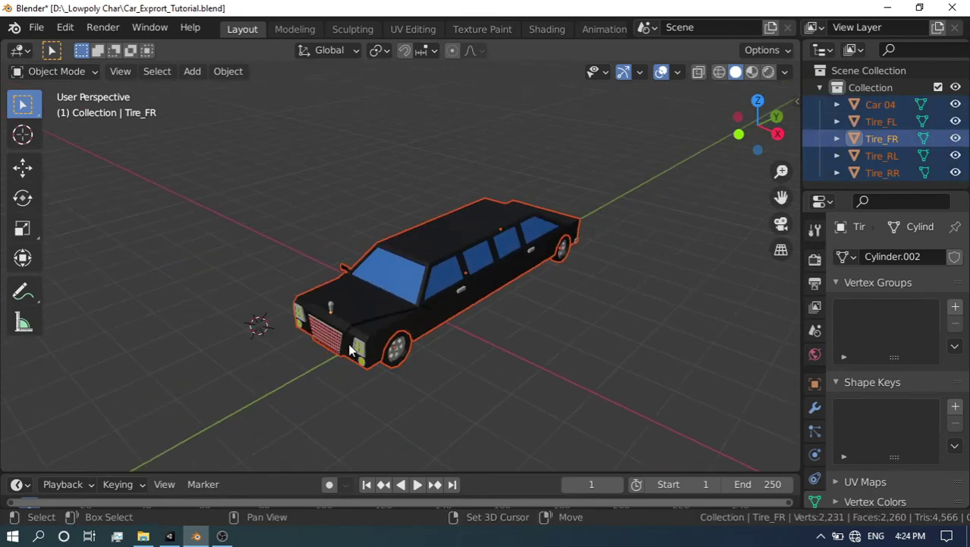
{"action": "scroll", "coordinate": [302, 295], "scroll_direction": "up", "scroll_amount": 2}
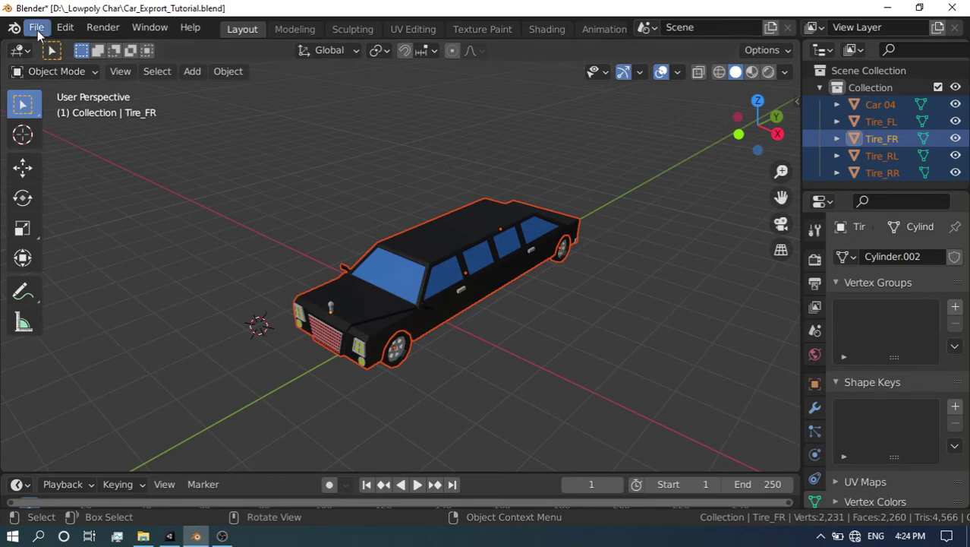
{"action": "left_click", "coordinate": [37, 29]}
{"action": "mouse_move", "coordinate": [62, 272]}
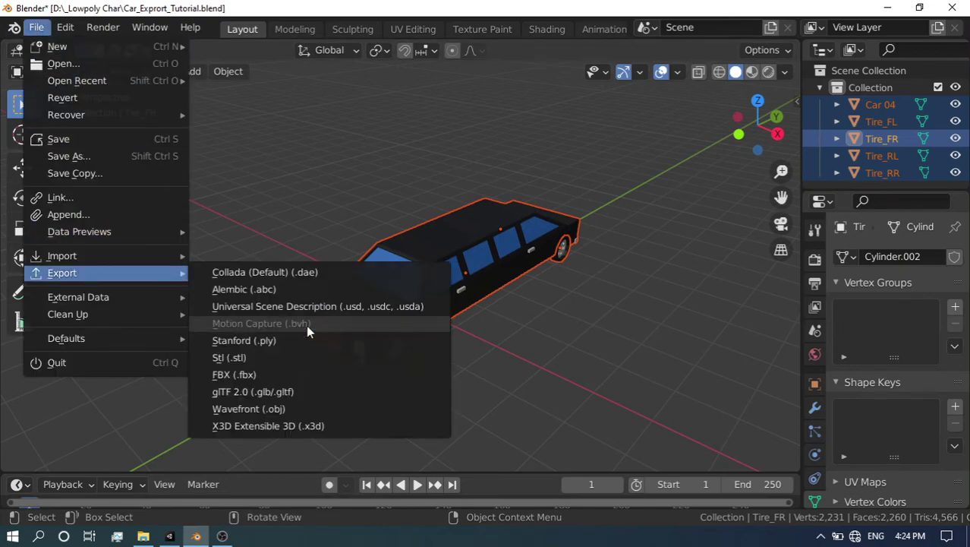
Start an FBX export named limosine01.fbx, limited to selected objects
{"action": "left_click", "coordinate": [295, 380]}
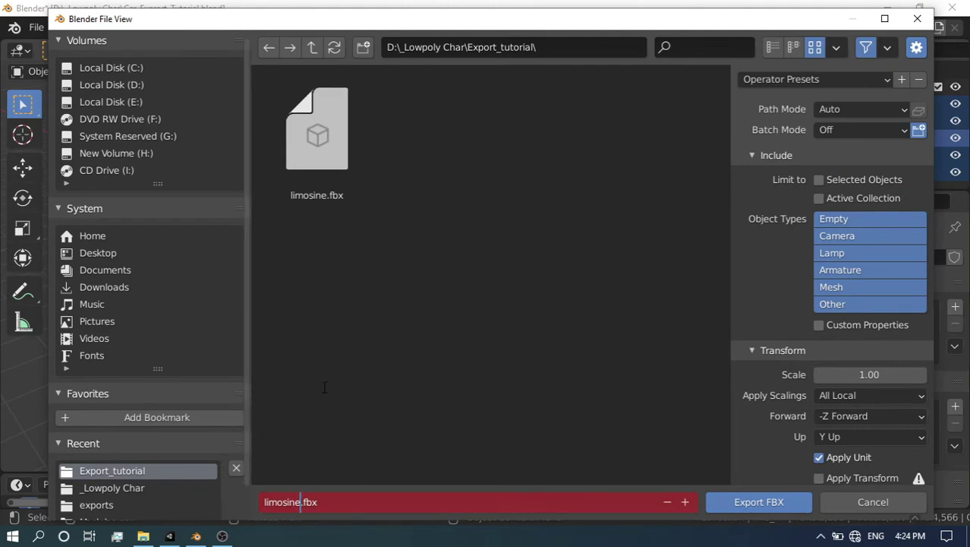
{"action": "type", "text": "01"}
{"action": "key", "text": "Return"}
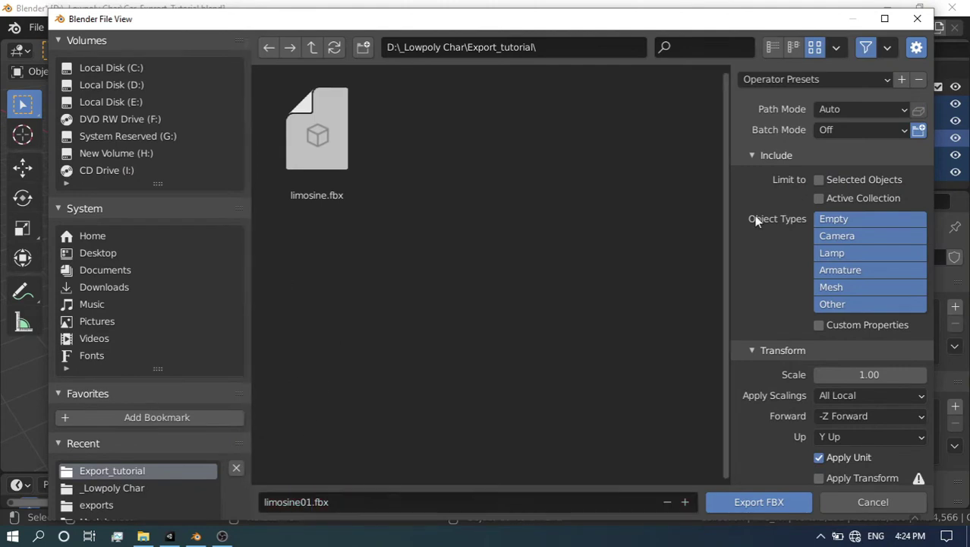
{"action": "left_click", "coordinate": [817, 180]}
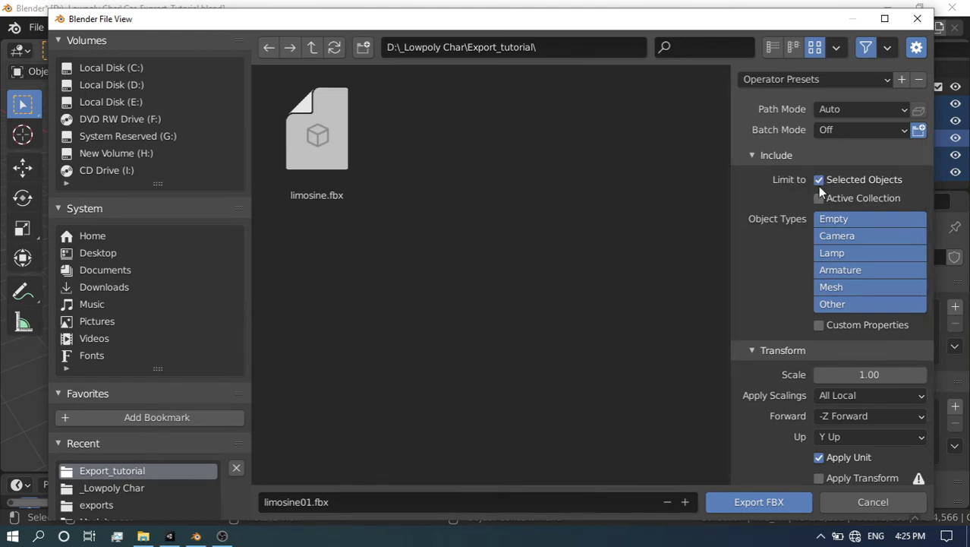
Set Apply Scalings to FBX Units Scale, enable Apply Transform, export, and deselect all
{"action": "scroll", "coordinate": [782, 220], "scroll_direction": "down", "scroll_amount": 3}
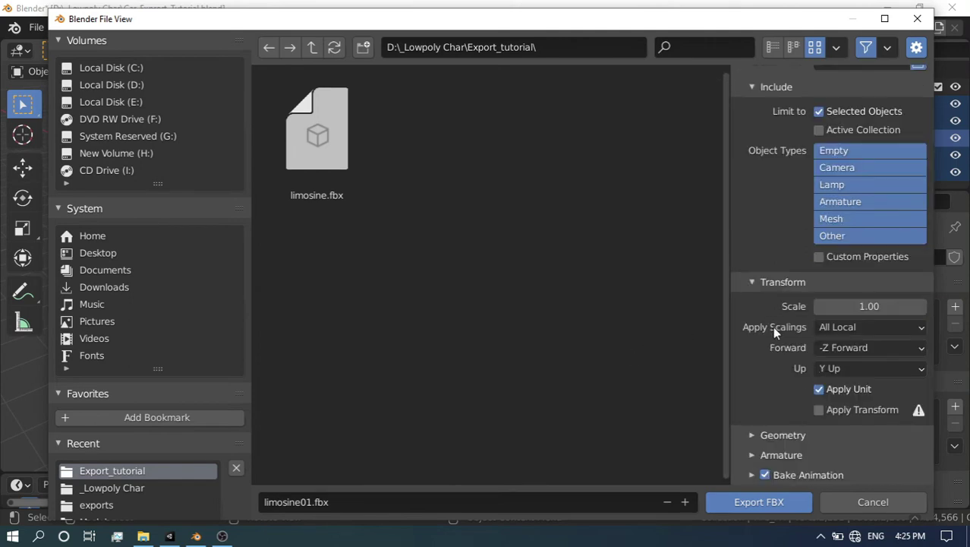
{"action": "left_click", "coordinate": [836, 328]}
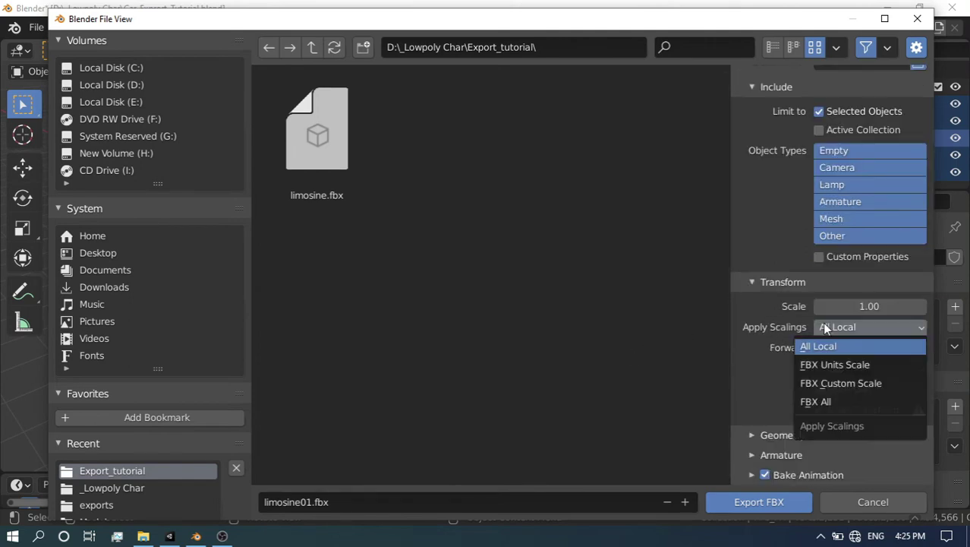
{"action": "left_click", "coordinate": [830, 365]}
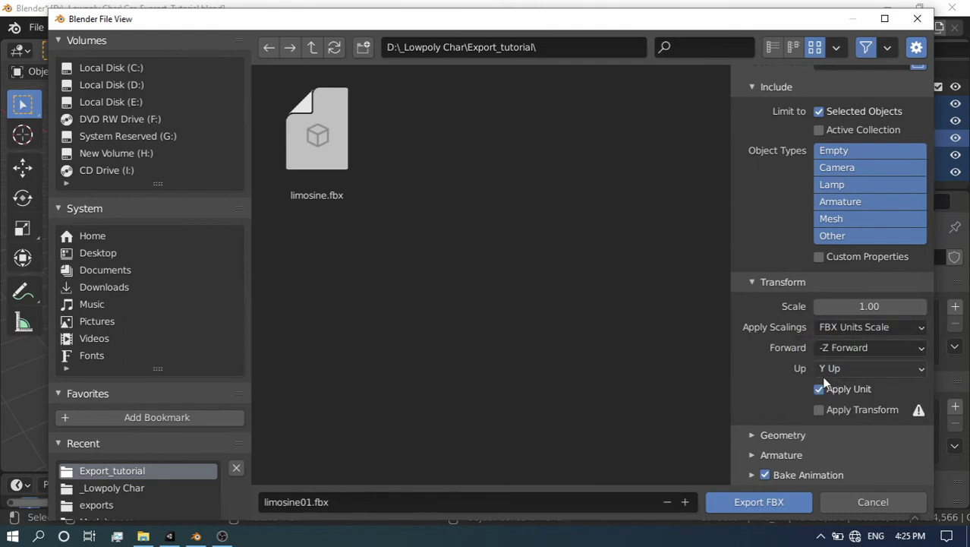
{"action": "left_click", "coordinate": [820, 411]}
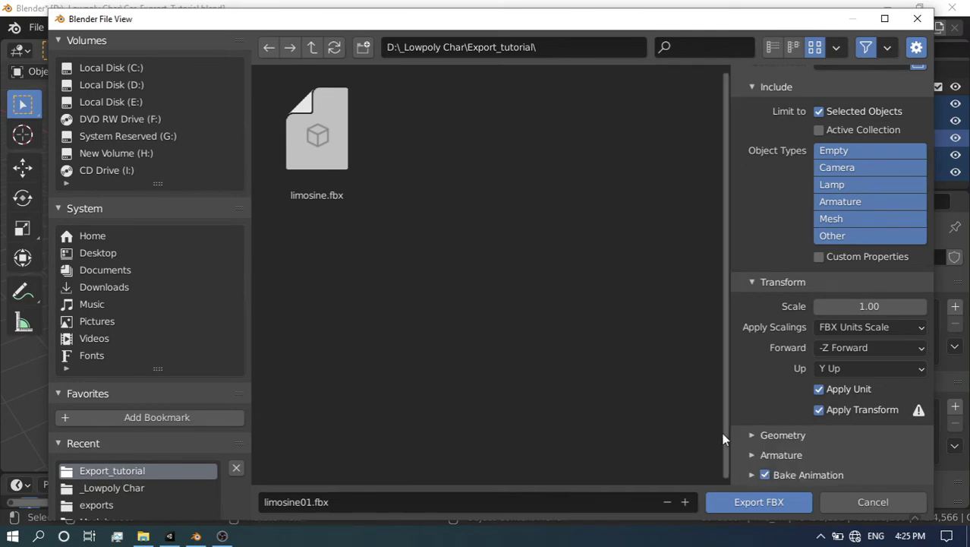
{"action": "left_click", "coordinate": [782, 504]}
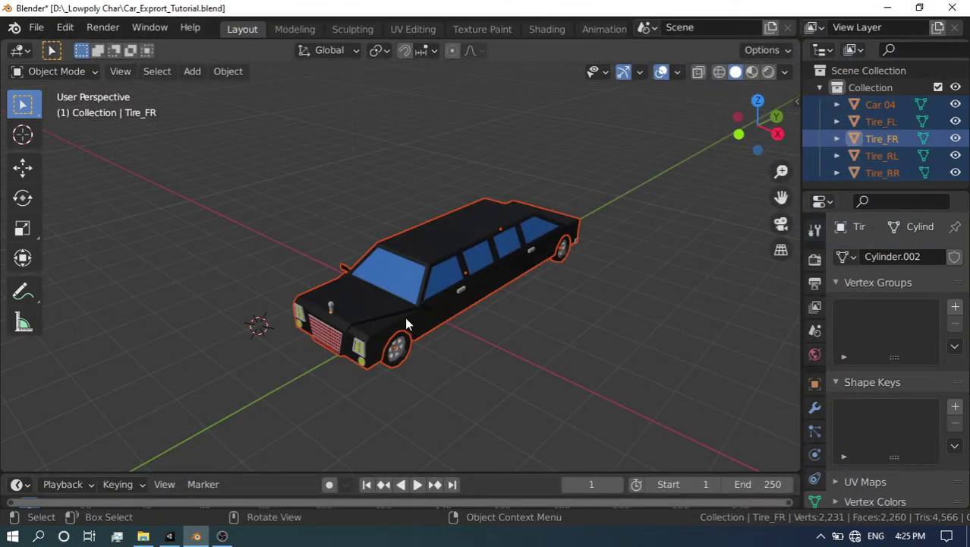
{"action": "key", "text": "alt+a"}
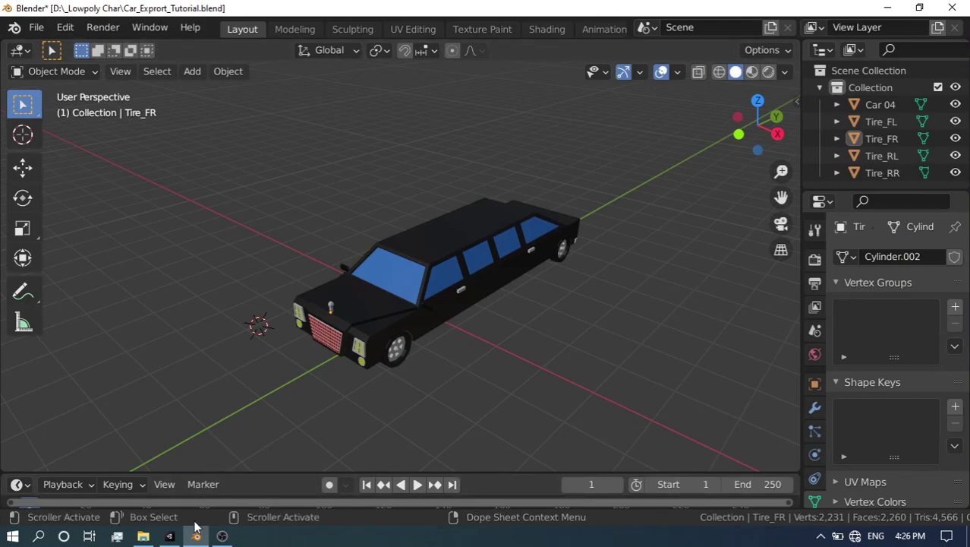
Drag limosine01.fbx from Export_tutorial into Unity's Assets/Models folder and select the imported asset
{"action": "left_click", "coordinate": [169, 536]}
{"action": "left_click", "coordinate": [143, 536]}
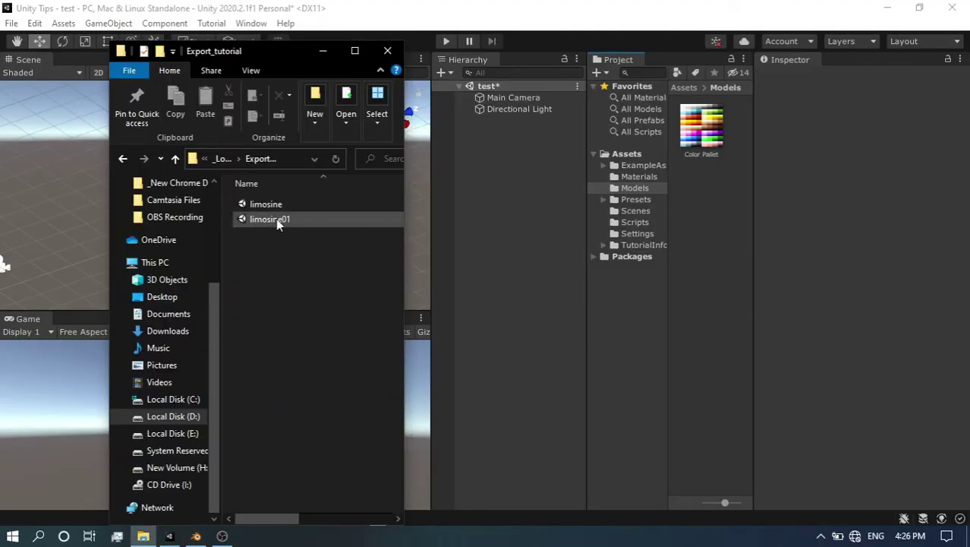
{"action": "left_click_drag", "start_coordinate": [265, 220], "coordinate": [729, 261]}
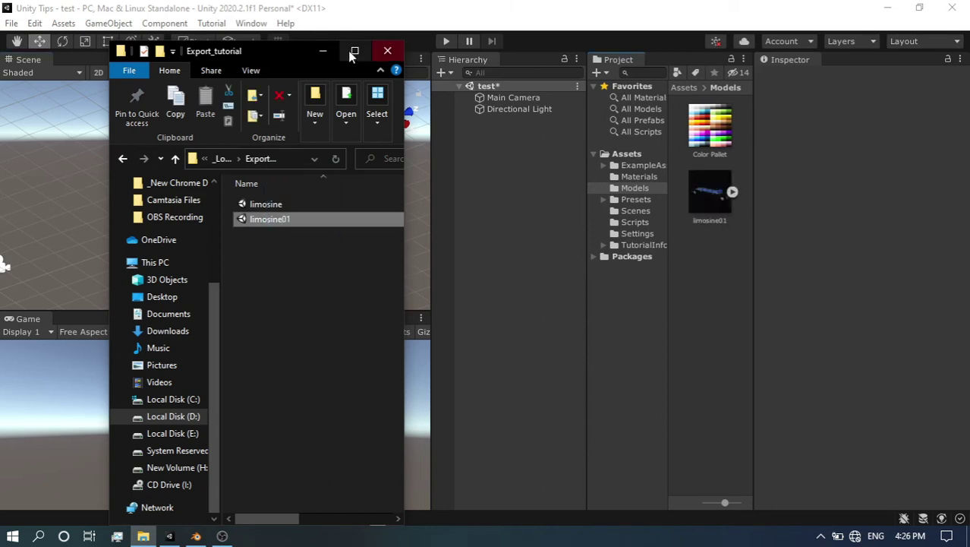
{"action": "left_click", "coordinate": [387, 51]}
{"action": "left_click", "coordinate": [706, 199]}
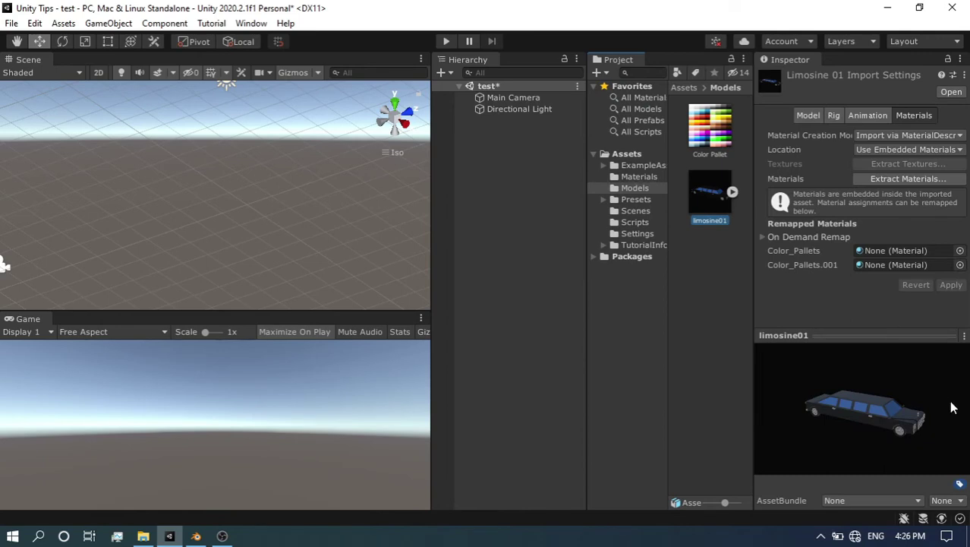
Drag limosine01 into the scene at 0, 0, 0 and select its Car 04 body
{"action": "mouse_move", "coordinate": [953, 407]}
{"action": "left_mouse_down"}
{"action": "mouse_move", "coordinate": [804, 416]}
{"action": "mouse_move", "coordinate": [868, 387]}
{"action": "mouse_move", "coordinate": [803, 415]}
{"action": "mouse_move", "coordinate": [763, 378]}
{"action": "mouse_move", "coordinate": [881, 404]}
{"action": "mouse_move", "coordinate": [816, 438]}
{"action": "mouse_move", "coordinate": [703, 279]}
{"action": "left_mouse_up"}
{"action": "left_click_drag", "start_coordinate": [709, 219], "coordinate": [532, 235]}
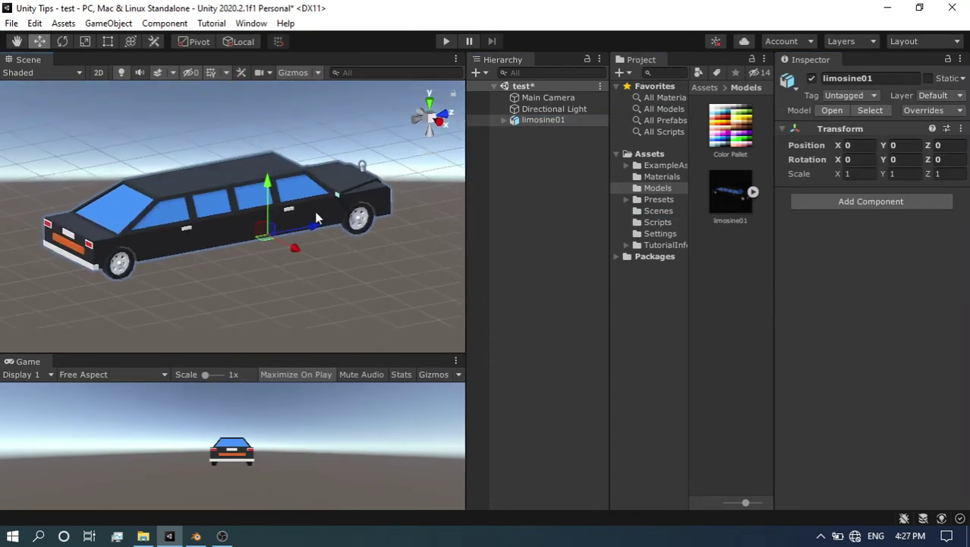
{"action": "scroll", "coordinate": [319, 226], "scroll_direction": "up", "scroll_amount": 1}
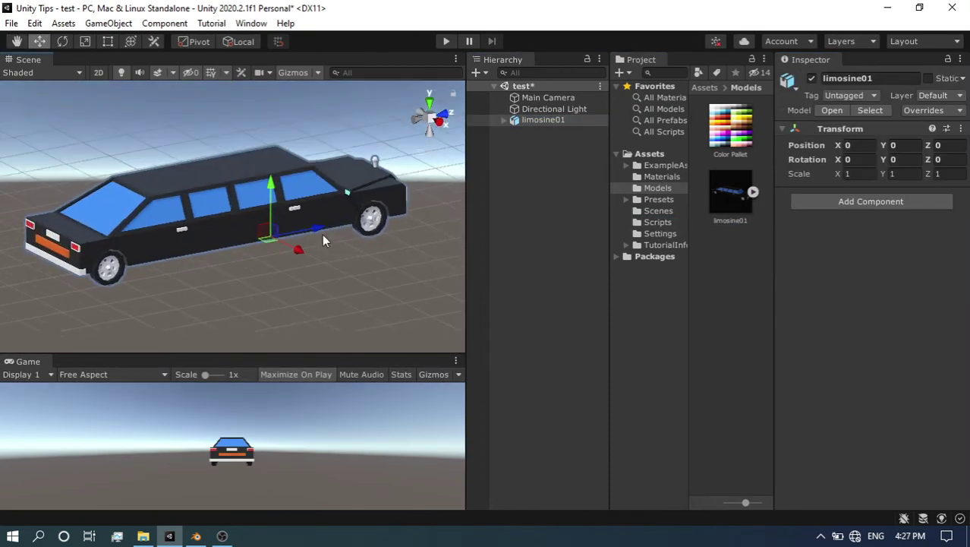
{"action": "scroll", "coordinate": [347, 237], "scroll_direction": "up", "scroll_amount": 1}
{"action": "mouse_move", "coordinate": [395, 220]}
{"action": "left_mouse_down", "text": "alt"}
{"action": "mouse_move", "coordinate": [150, 236]}
{"action": "mouse_move", "coordinate": [214, 279]}
{"action": "left_mouse_up", "text": "alt"}
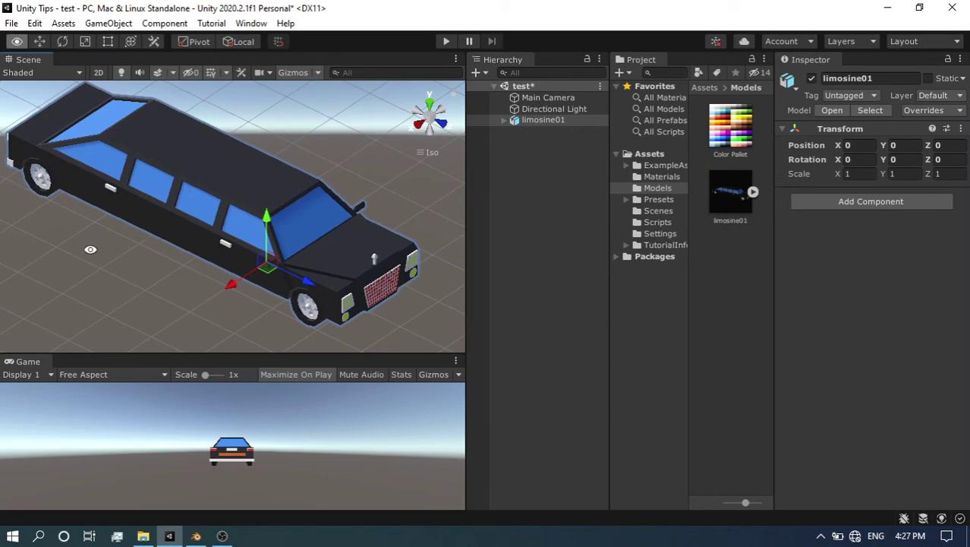
{"action": "left_click_drag", "start_coordinate": [91, 249], "coordinate": [341, 256], "text": "alt"}
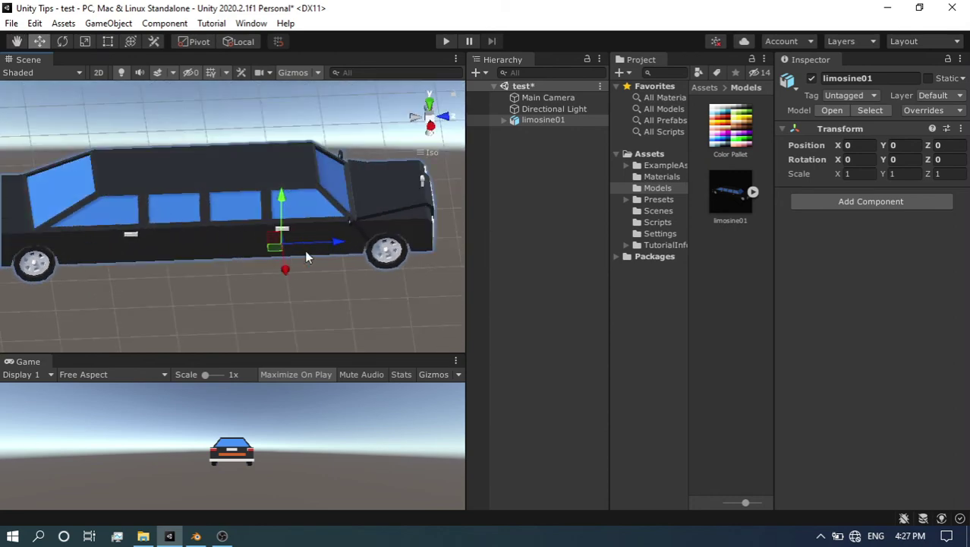
{"action": "scroll", "coordinate": [308, 254], "scroll_direction": "down", "scroll_amount": 3}
{"action": "scroll", "coordinate": [313, 179], "scroll_direction": "down", "scroll_amount": 2}
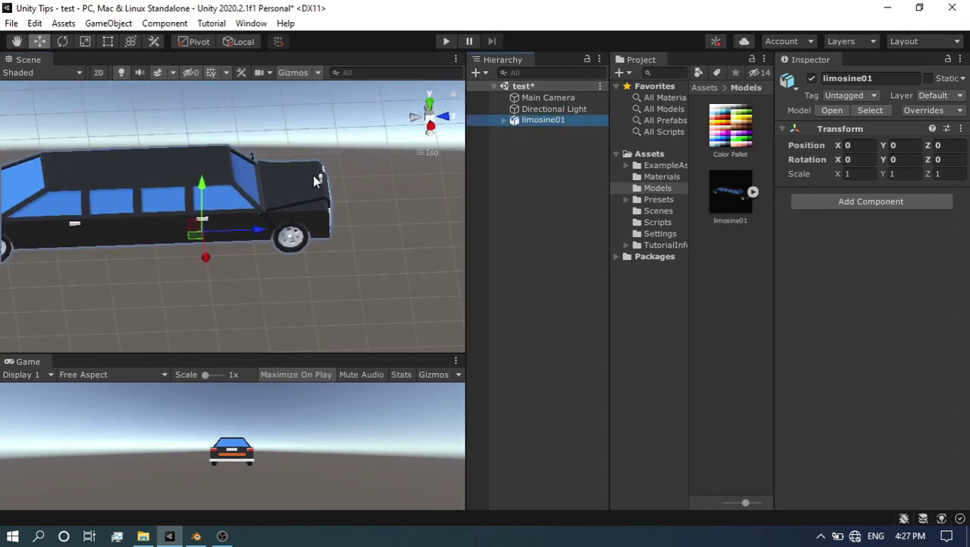
{"action": "left_click", "coordinate": [153, 183]}
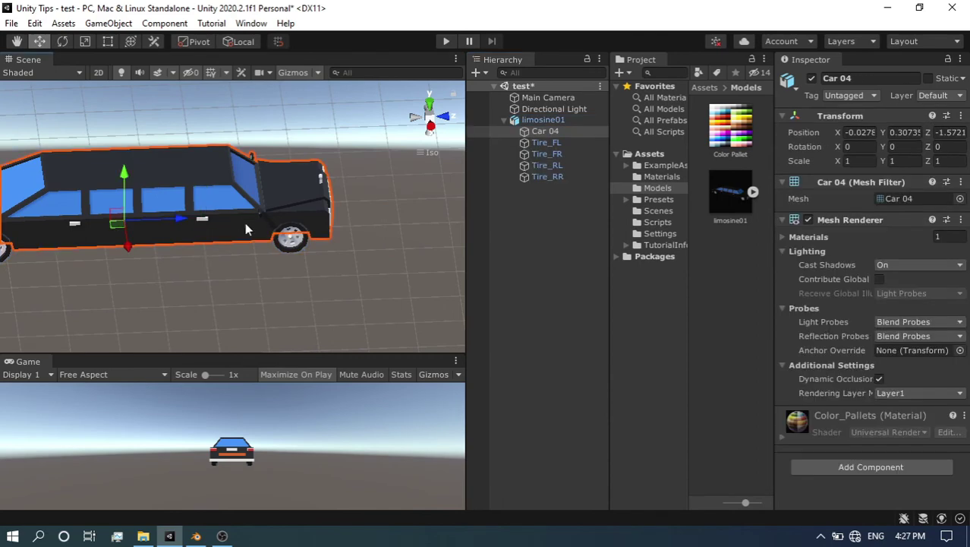
Frame the limousine with F and orbit for a side-on look
{"action": "key", "text": "f"}
{"action": "mouse_move", "coordinate": [348, 226]}
{"action": "left_mouse_down", "text": "alt"}
{"action": "mouse_move", "coordinate": [260, 243]}
{"action": "mouse_move", "coordinate": [319, 239]}
{"action": "left_mouse_up", "text": "alt"}
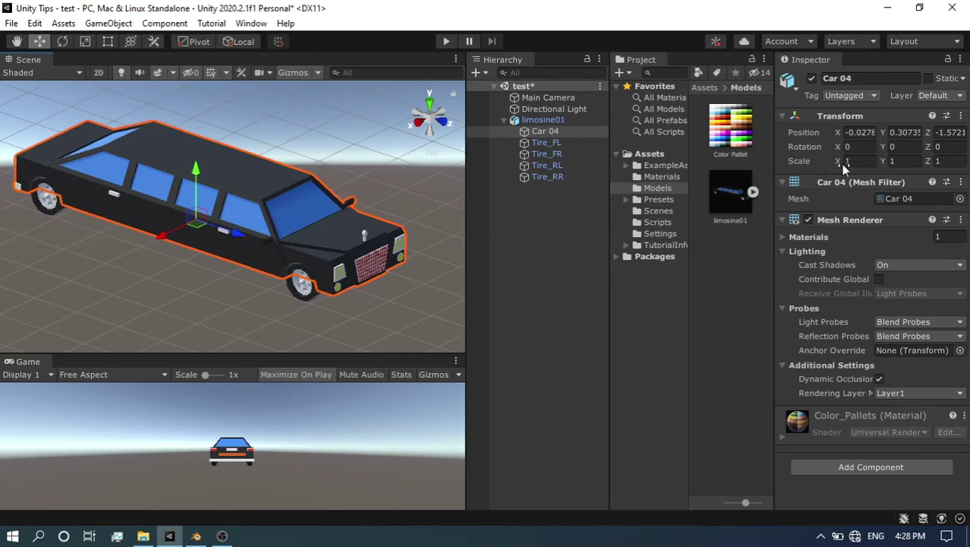
{"action": "mouse_move", "coordinate": [357, 214]}
{"action": "left_mouse_down", "text": "alt"}
{"action": "mouse_move", "coordinate": [322, 216]}
{"action": "mouse_move", "coordinate": [278, 253]}
{"action": "left_mouse_up", "text": "alt"}
{"action": "mouse_move", "coordinate": [546, 154]}
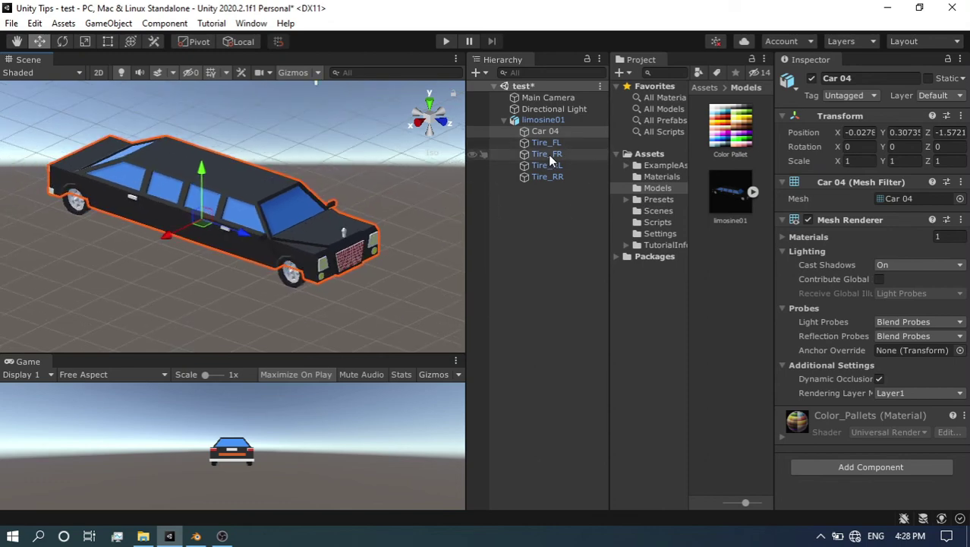
Select Tire_FL, Tire_FR, Tire_RL and Tire_RR in turn, confirming each shows 0 rotation
{"action": "left_click", "coordinate": [546, 143]}
{"action": "mouse_move", "coordinate": [372, 228]}
{"action": "left_mouse_down", "text": "alt"}
{"action": "mouse_move", "coordinate": [234, 273]}
{"action": "mouse_move", "coordinate": [260, 279]}
{"action": "mouse_move", "coordinate": [165, 267]}
{"action": "left_mouse_up", "text": "alt"}
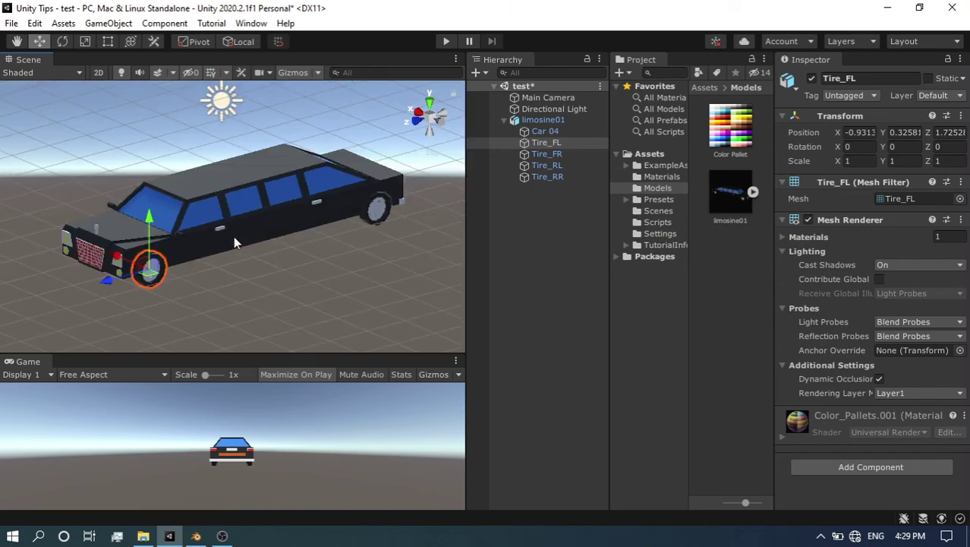
{"action": "left_click", "coordinate": [571, 158]}
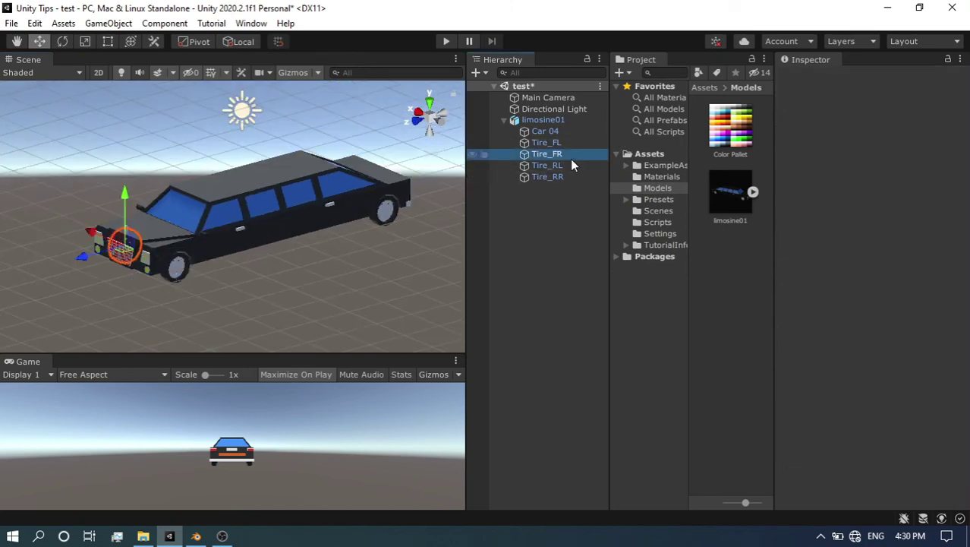
{"action": "mouse_move", "coordinate": [206, 249]}
{"action": "left_mouse_down", "text": "alt"}
{"action": "mouse_move", "coordinate": [266, 276]}
{"action": "mouse_move", "coordinate": [304, 251]}
{"action": "left_mouse_up", "text": "alt"}
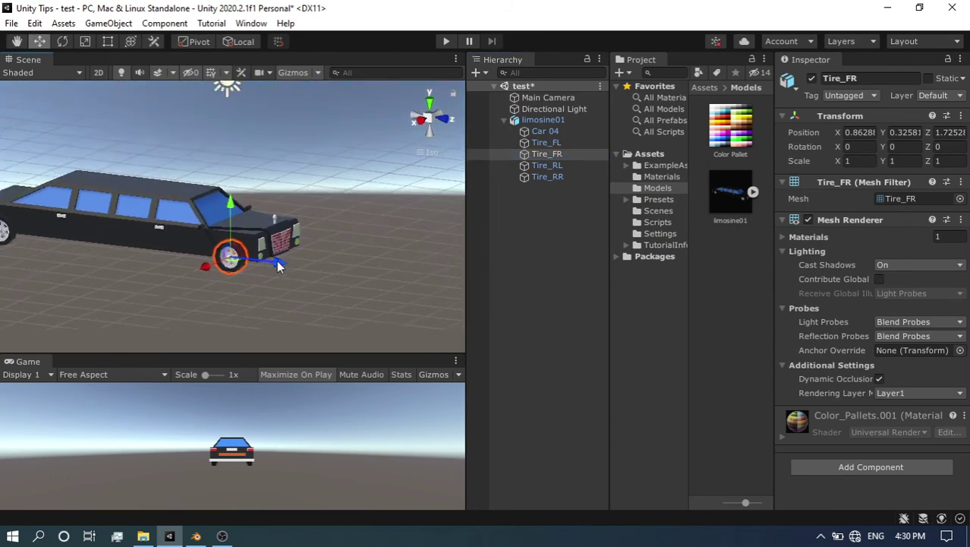
{"action": "left_click", "coordinate": [563, 165]}
{"action": "left_click_drag", "start_coordinate": [149, 258], "coordinate": [157, 249], "text": "alt"}
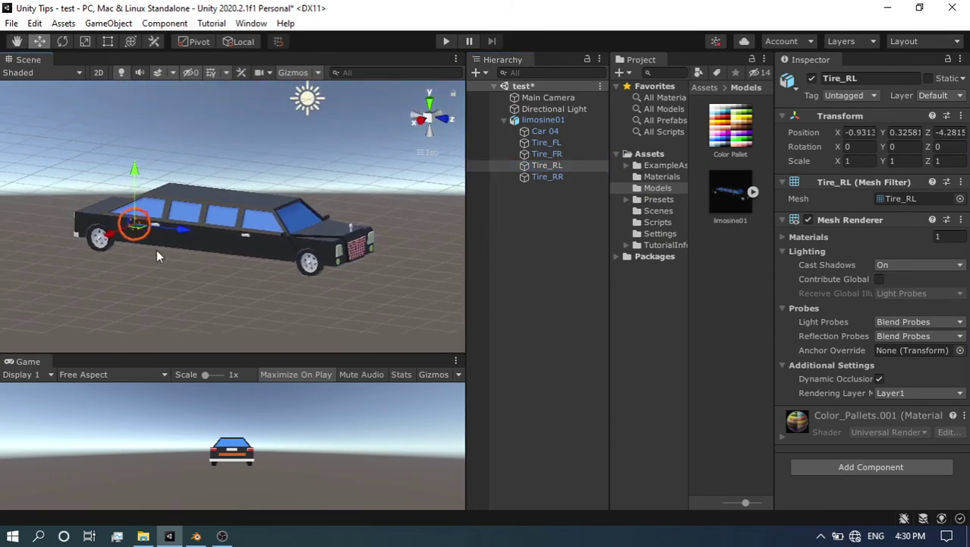
{"action": "left_click", "coordinate": [547, 176]}
{"action": "left_click_drag", "start_coordinate": [164, 300], "coordinate": [130, 264], "text": "alt"}
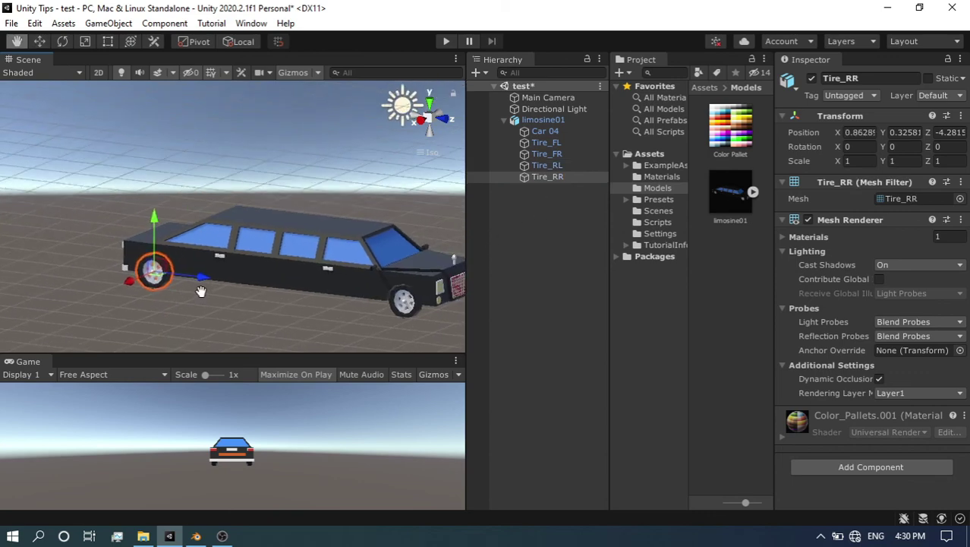
{"action": "left_click_drag", "start_coordinate": [264, 282], "coordinate": [280, 298], "text": "alt"}
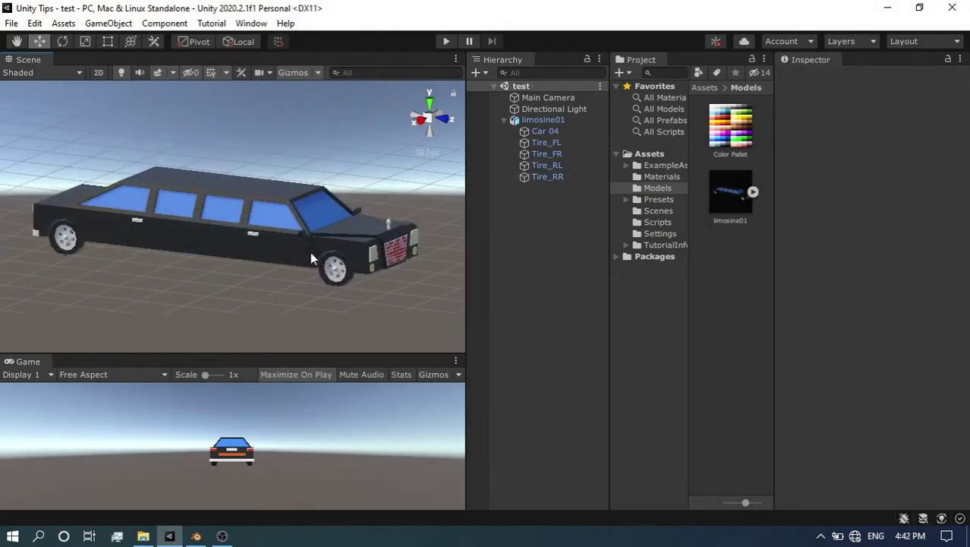
{"action": "left_click_drag", "start_coordinate": [310, 252], "coordinate": [259, 247], "text": "alt"}
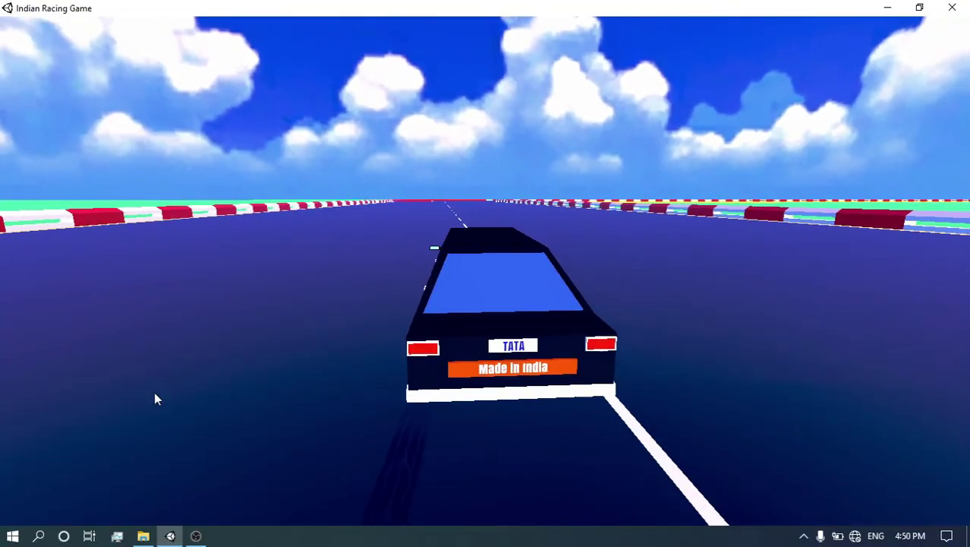
Steer the limousine left and right between the barriers, then turn it around down the road
{"action": "key", "text": "Left"}
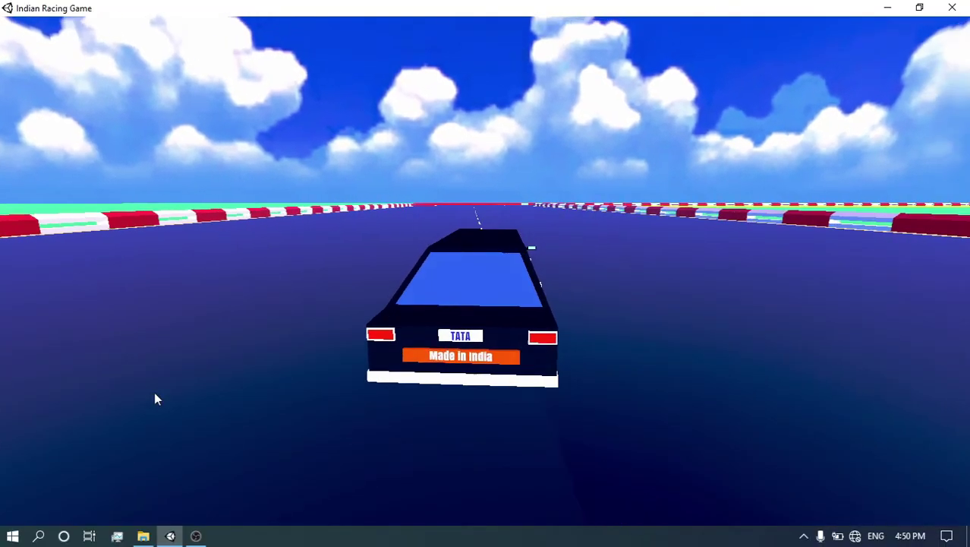
{"action": "key", "text": "Right"}
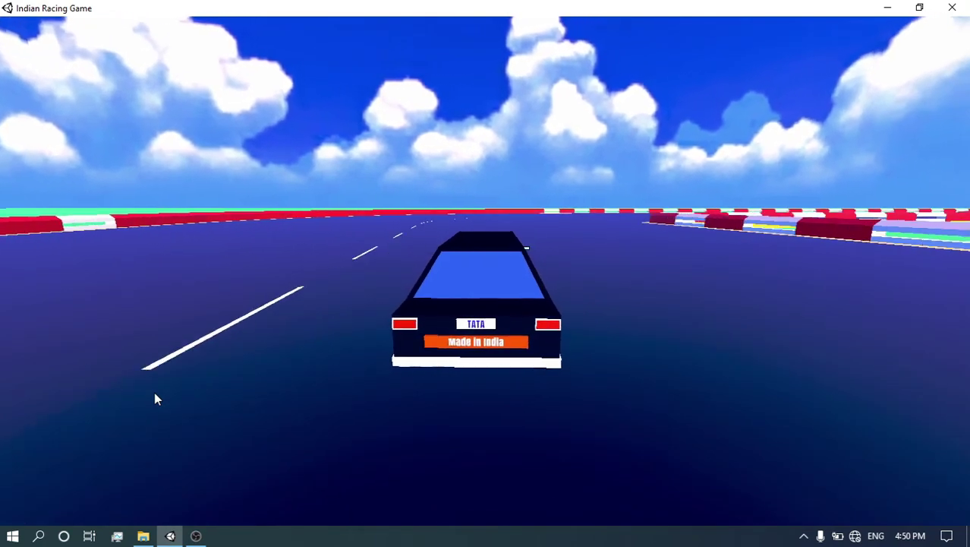
{"action": "key", "text": "Left"}
{"action": "key", "text": "Right"}
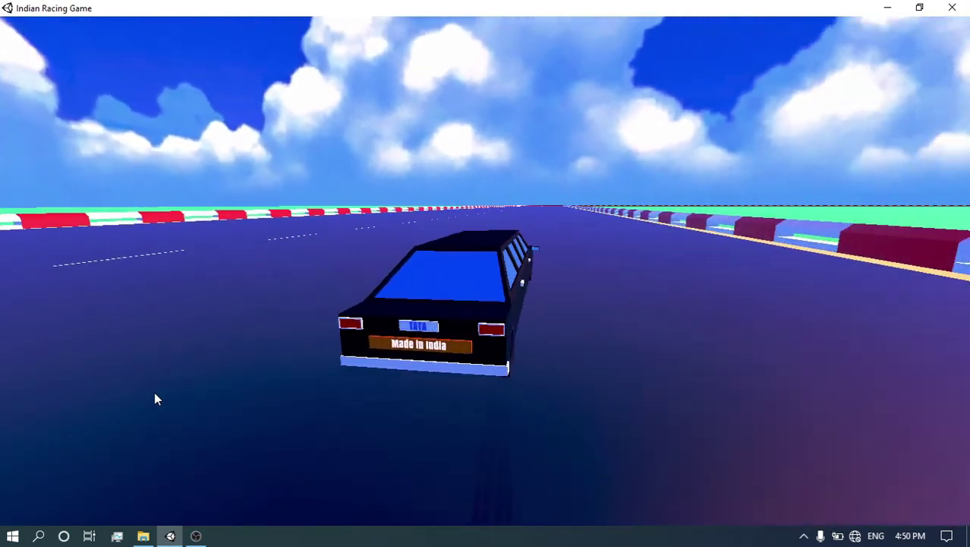
{"action": "key", "text": "Left"}
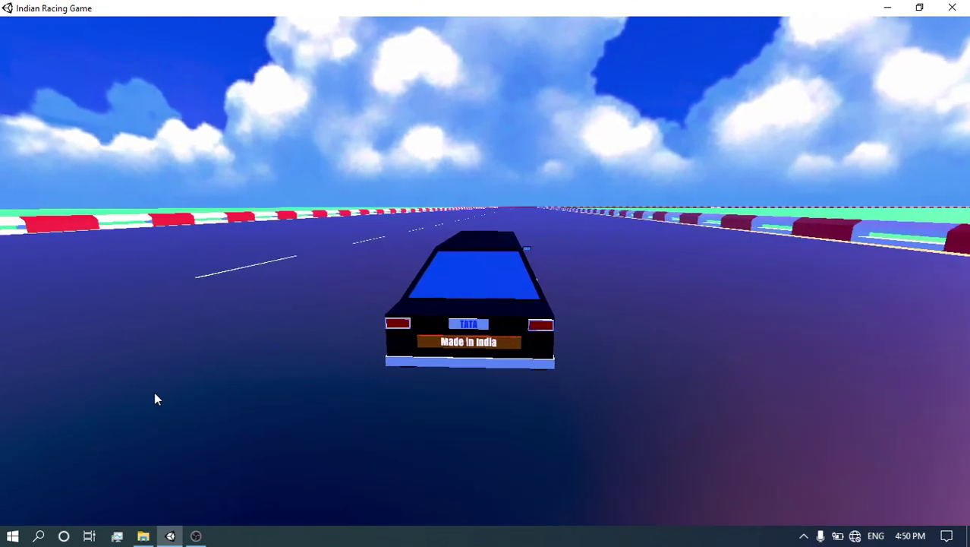
{"action": "key", "text": "Right"}
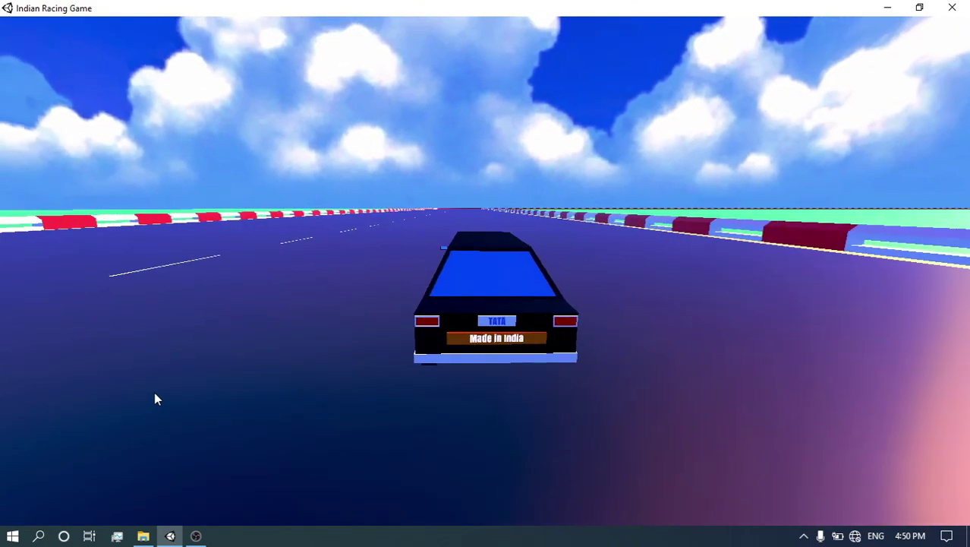
{"action": "key", "text": "Right"}
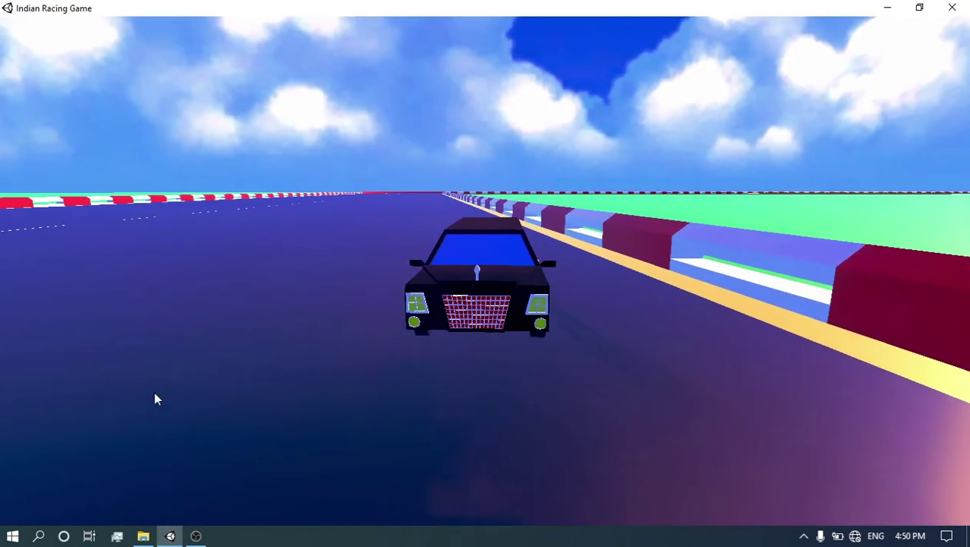
{"action": "key", "text": "Right"}
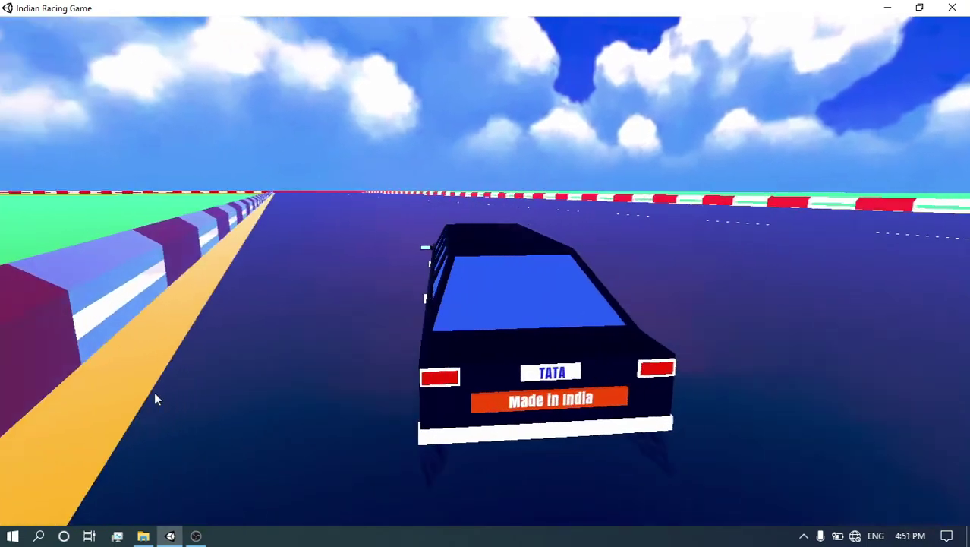